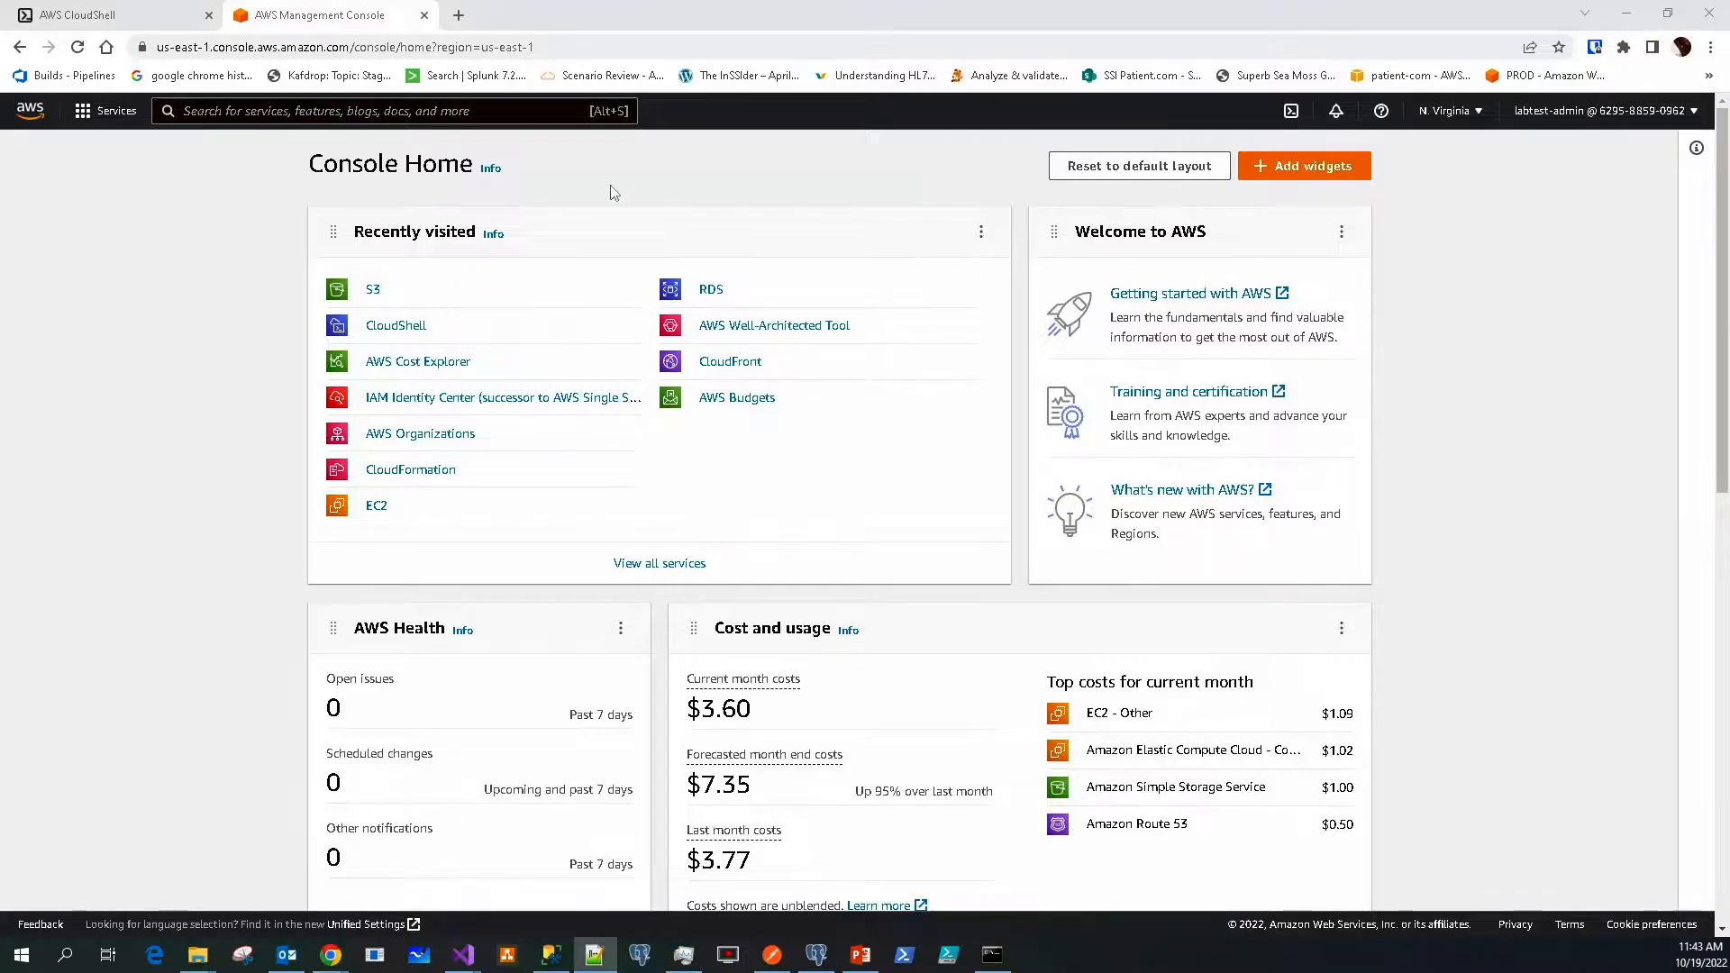
# Open S3 from the Recently visited list on Console Home
pyautogui.click(371, 296)
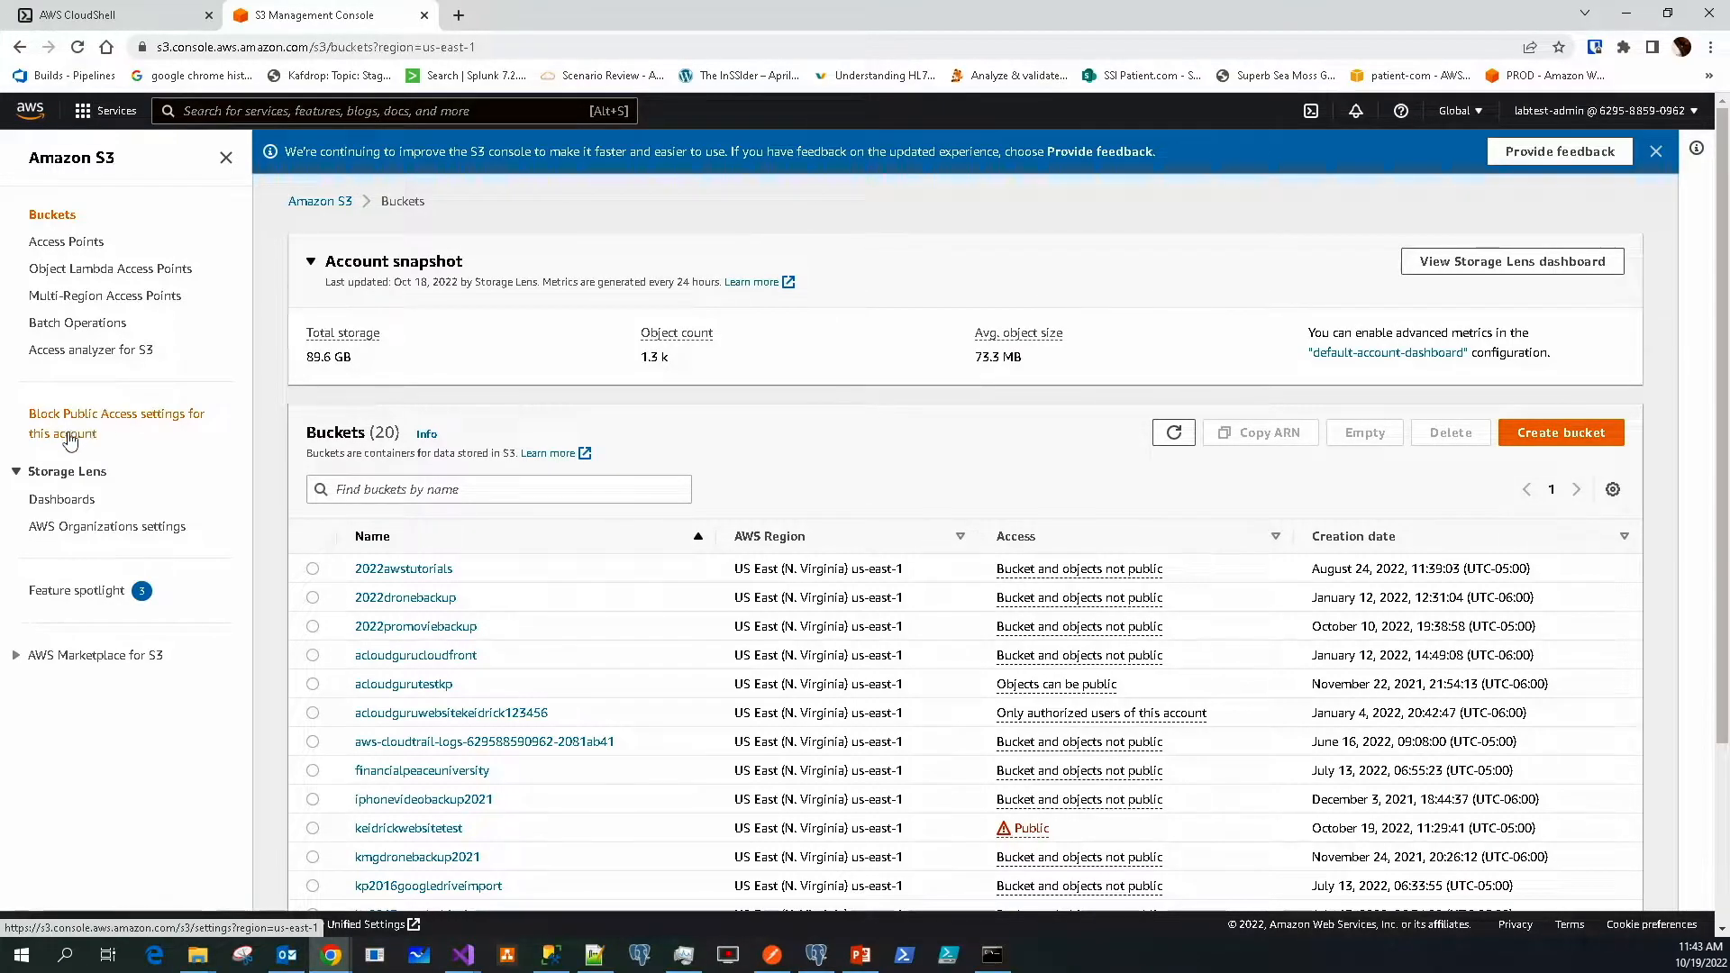
# Attempt account-wide Block all public access, cancel the confirmation so it stays off, and return to Buckets
pyautogui.click(76, 424)
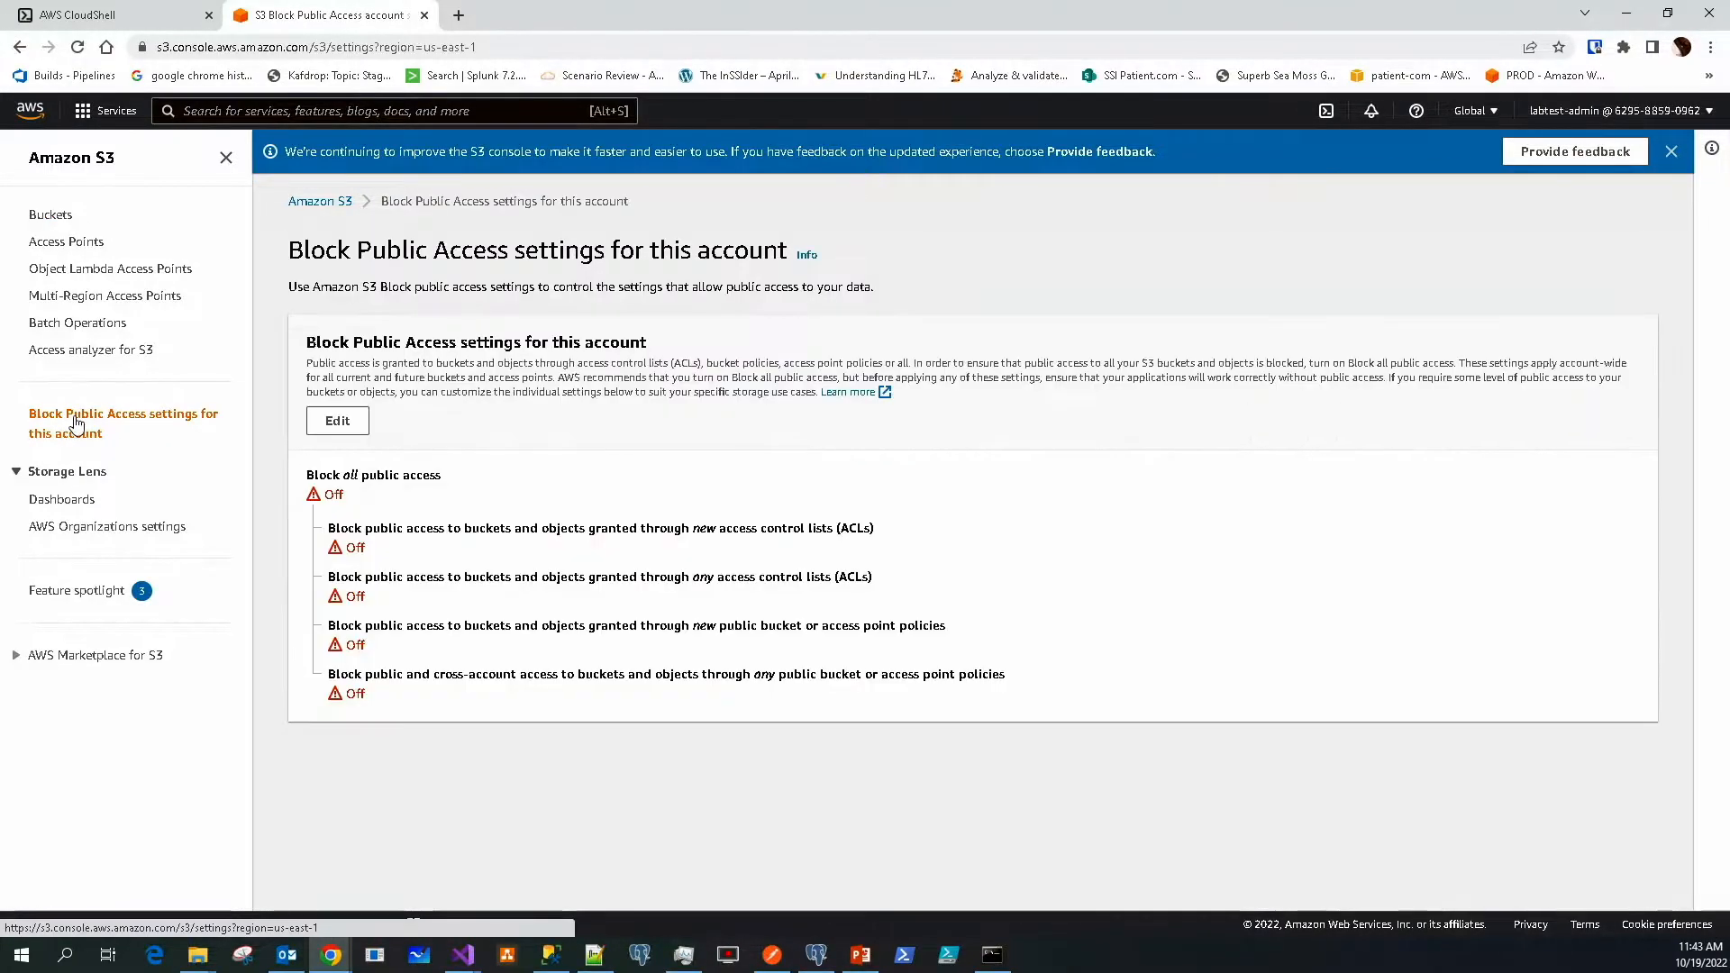
pyautogui.click(336, 422)
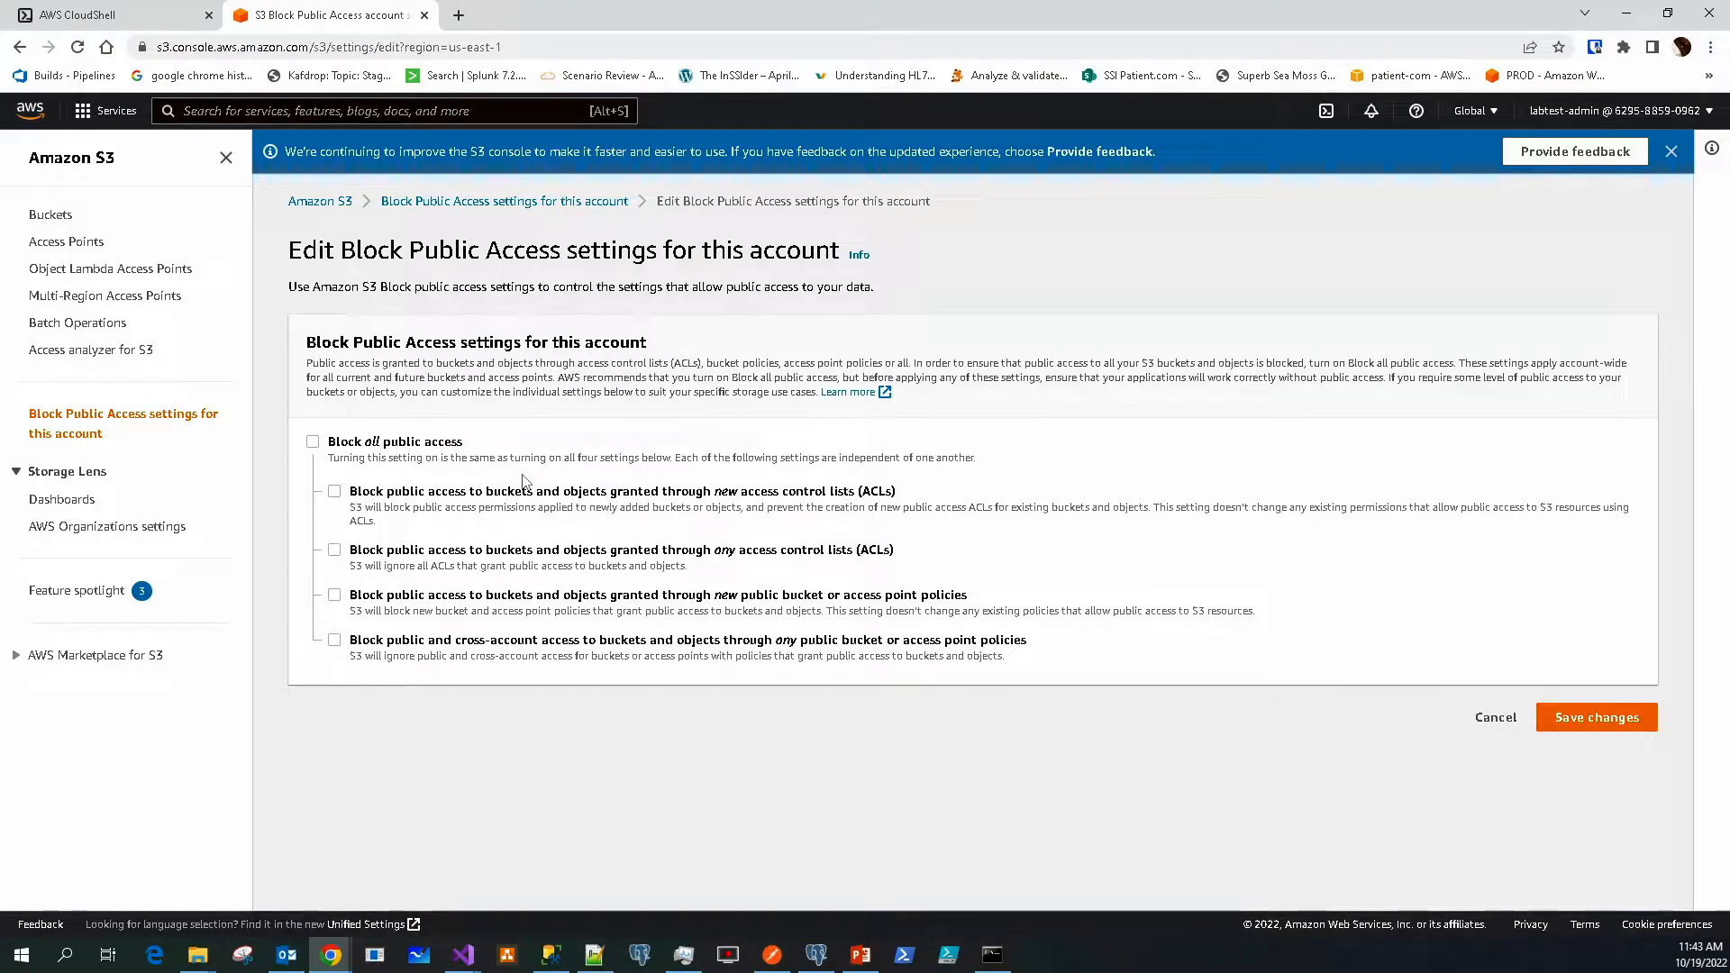
pyautogui.click(313, 441)
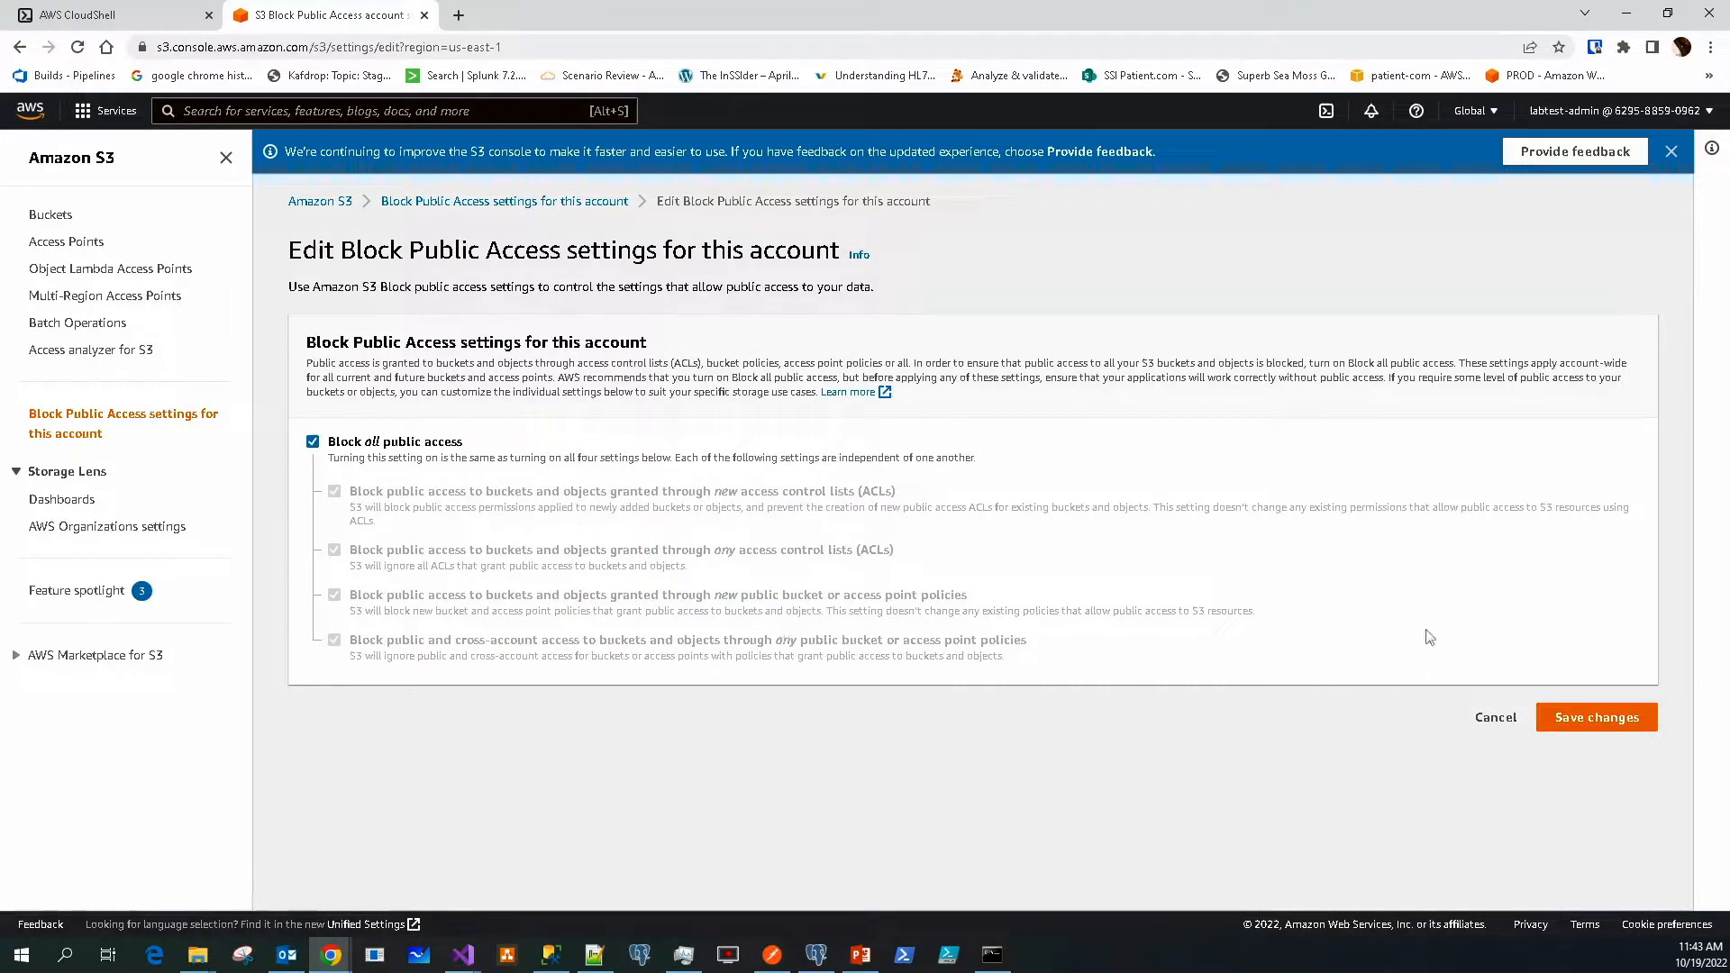
pyautogui.click(1586, 720)
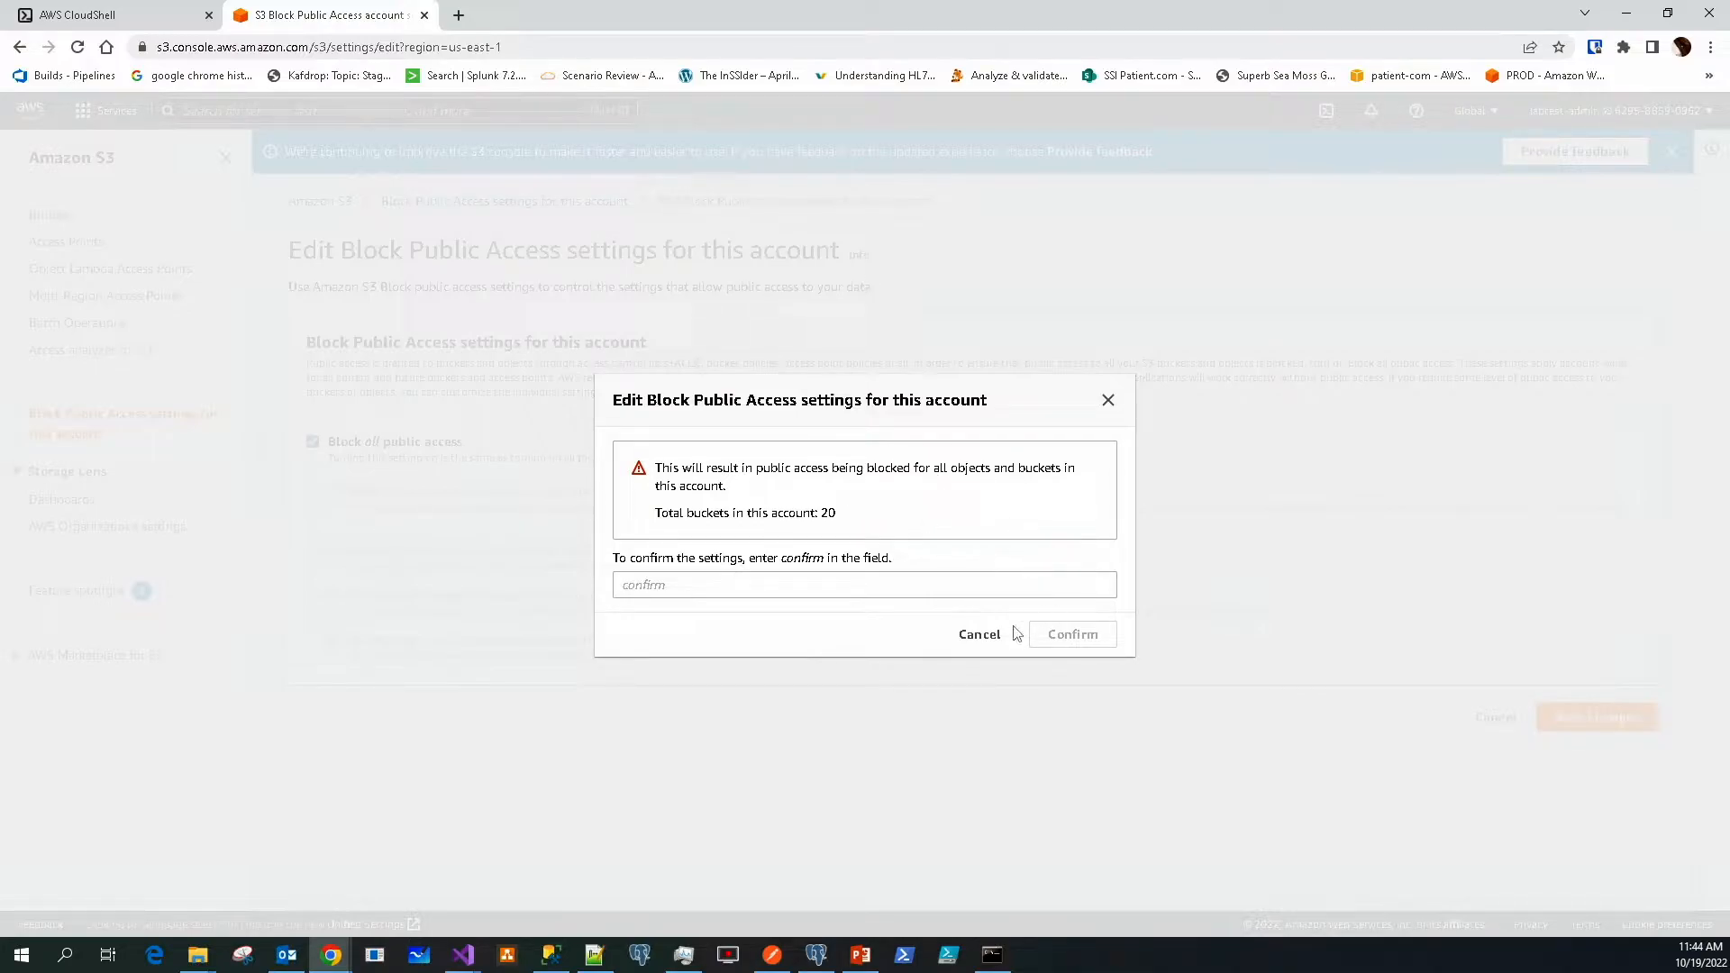
pyautogui.click(974, 636)
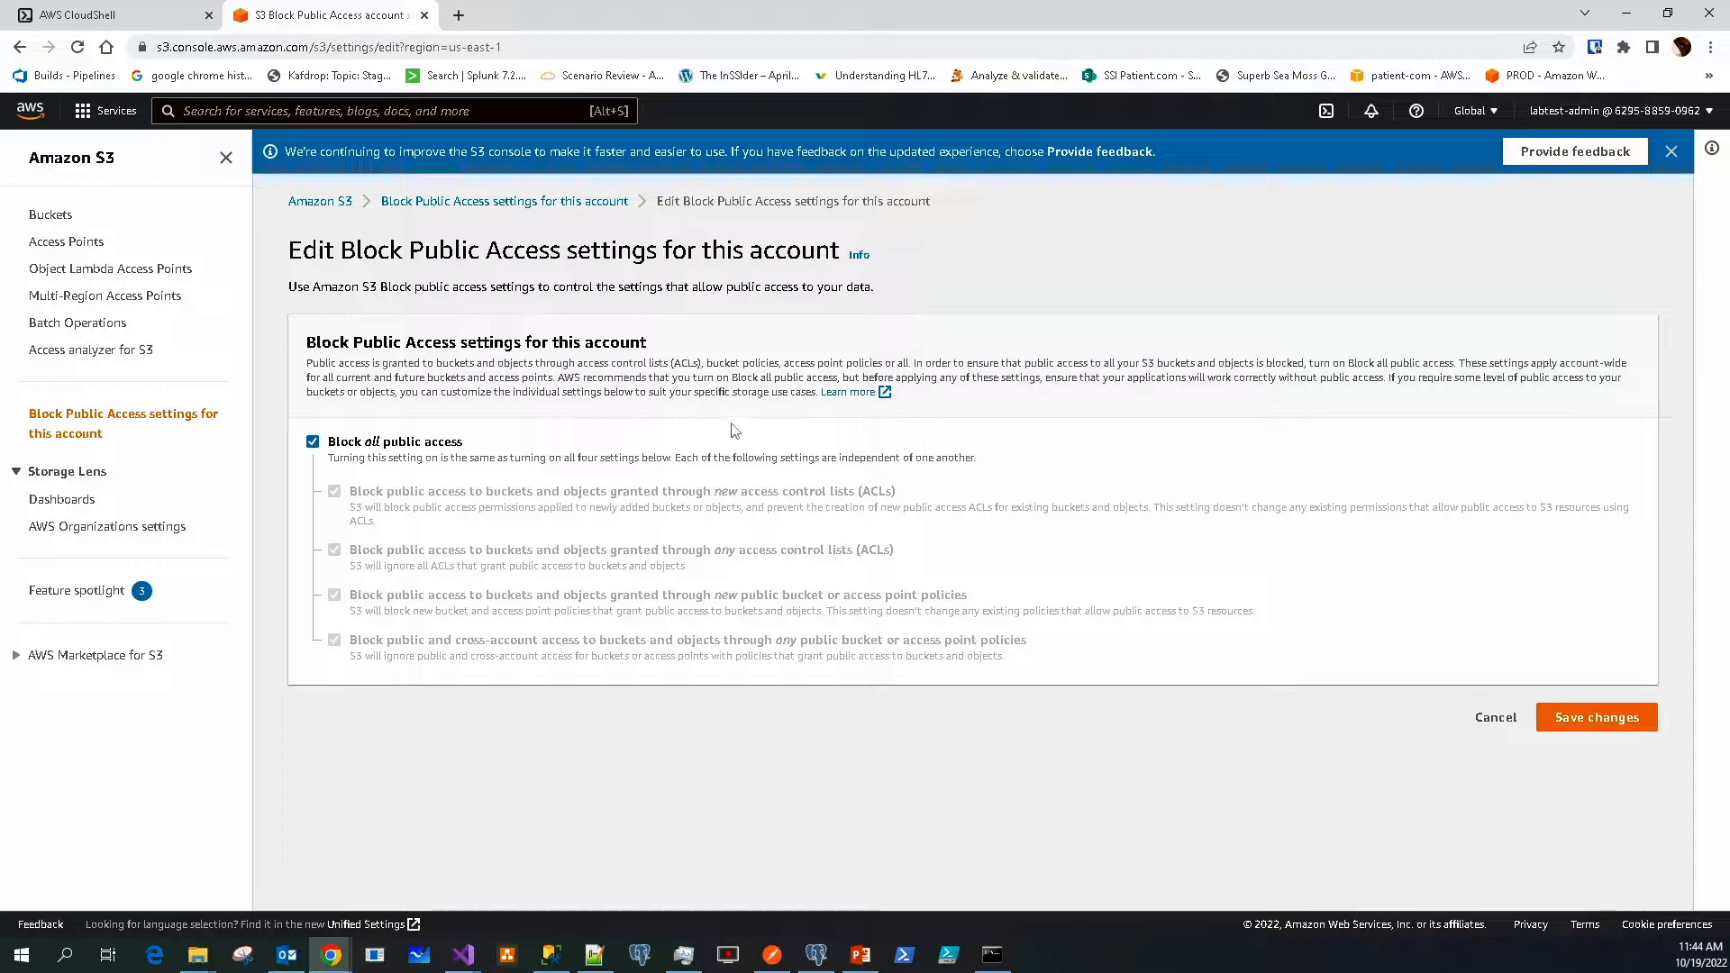
pyautogui.click(42, 226)
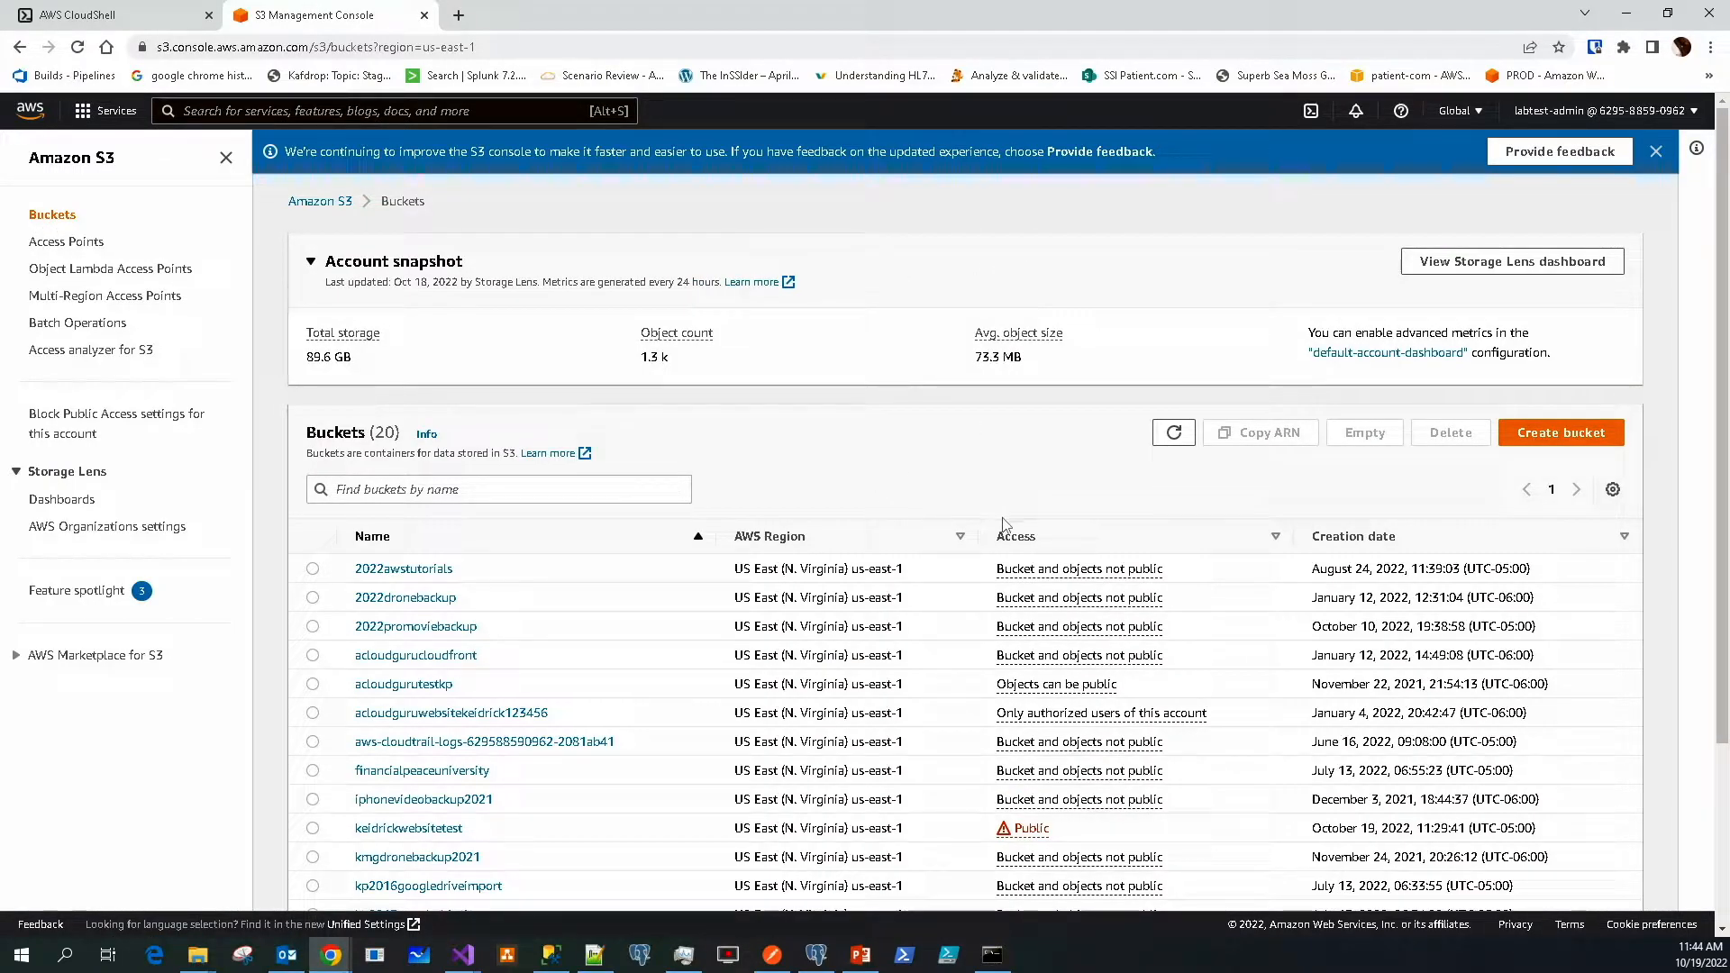
# Copy the Object URL of index.html in the keidrickwebsitetest bucket
pyautogui.scroll(-2, 1004, 526)
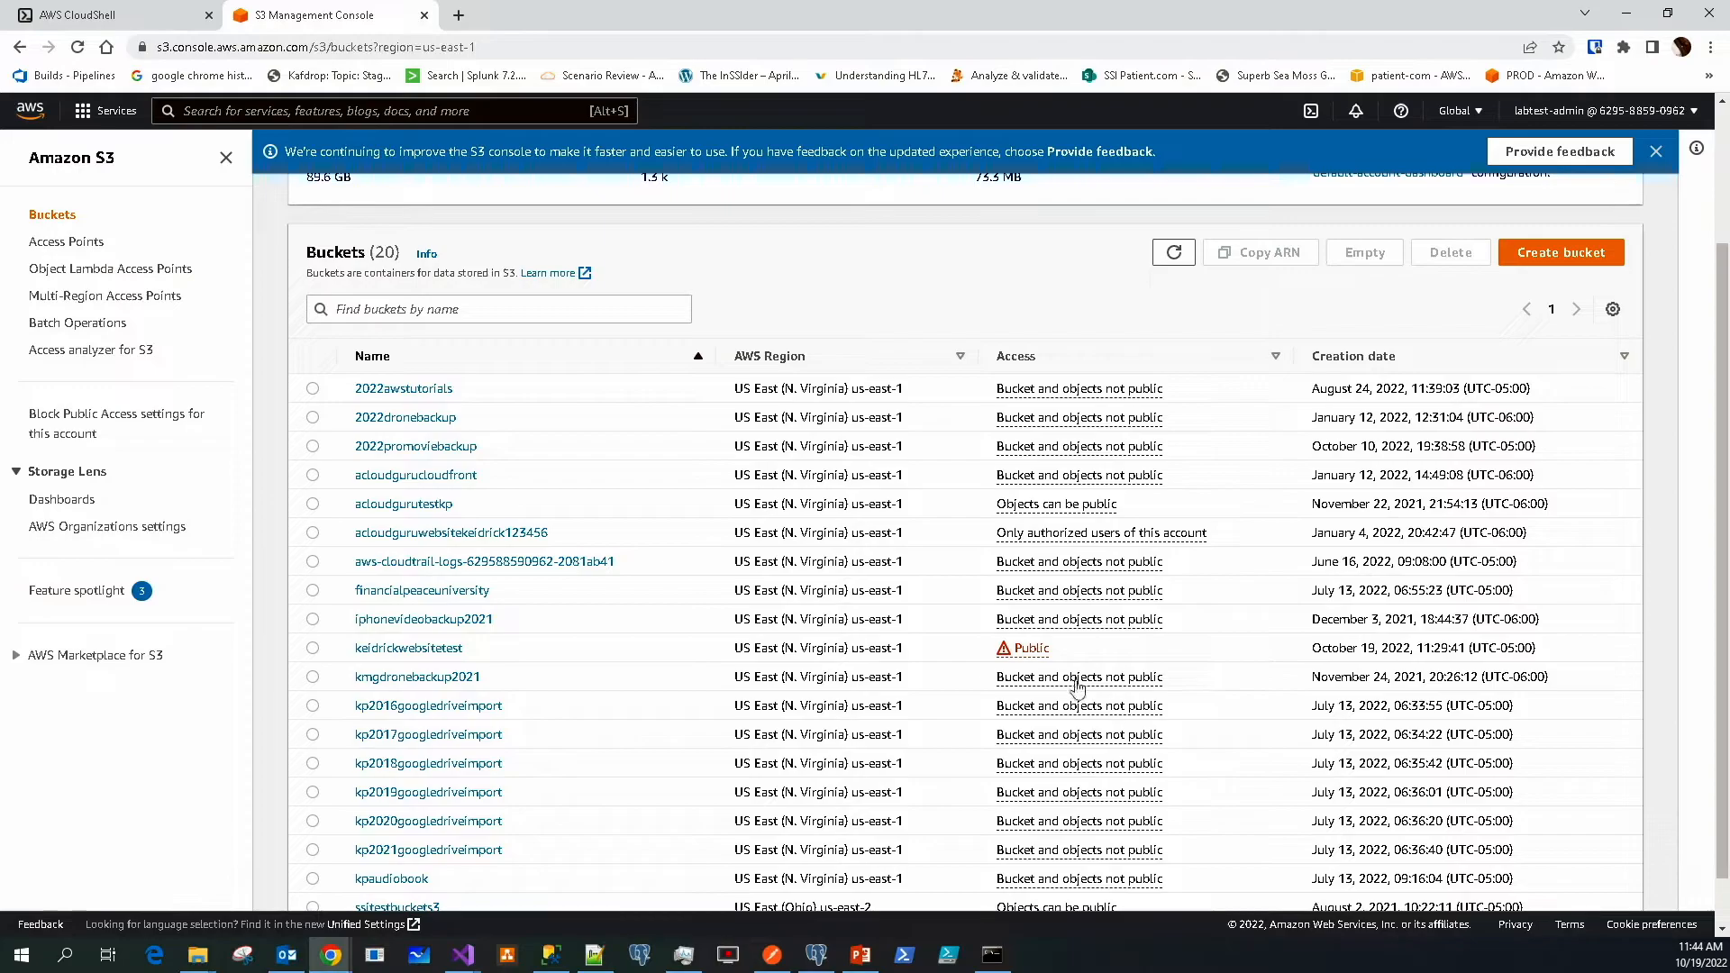
pyautogui.scroll(-1, 1112, 664)
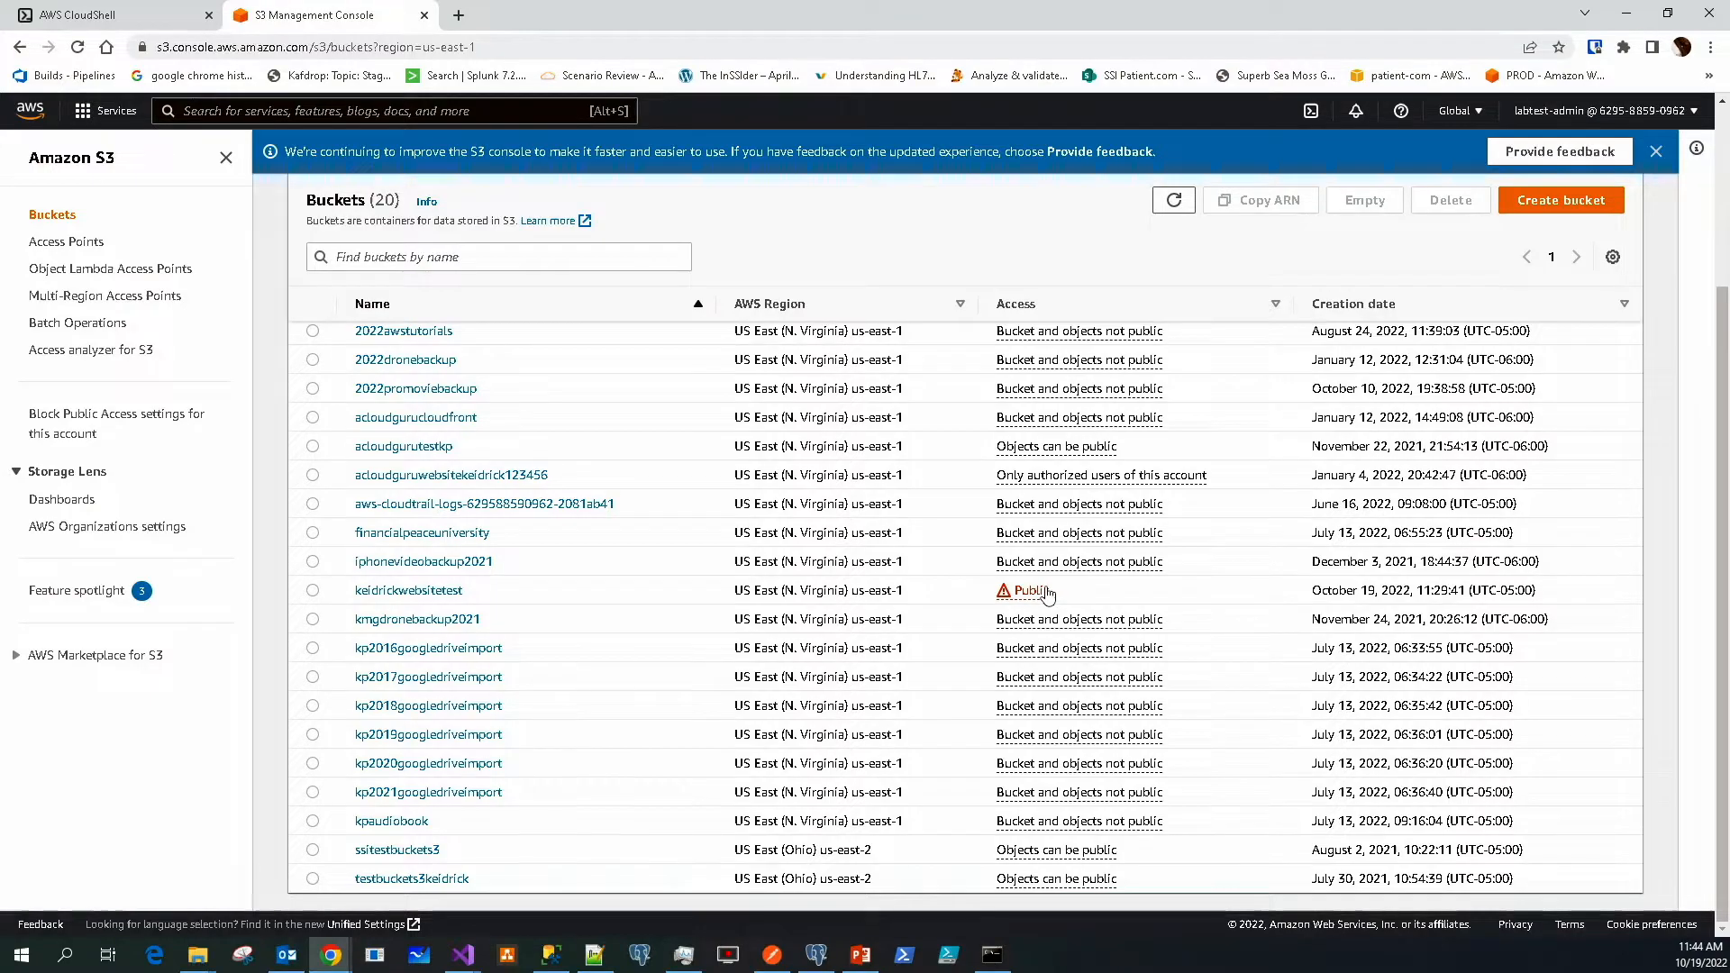
pyautogui.click(435, 594)
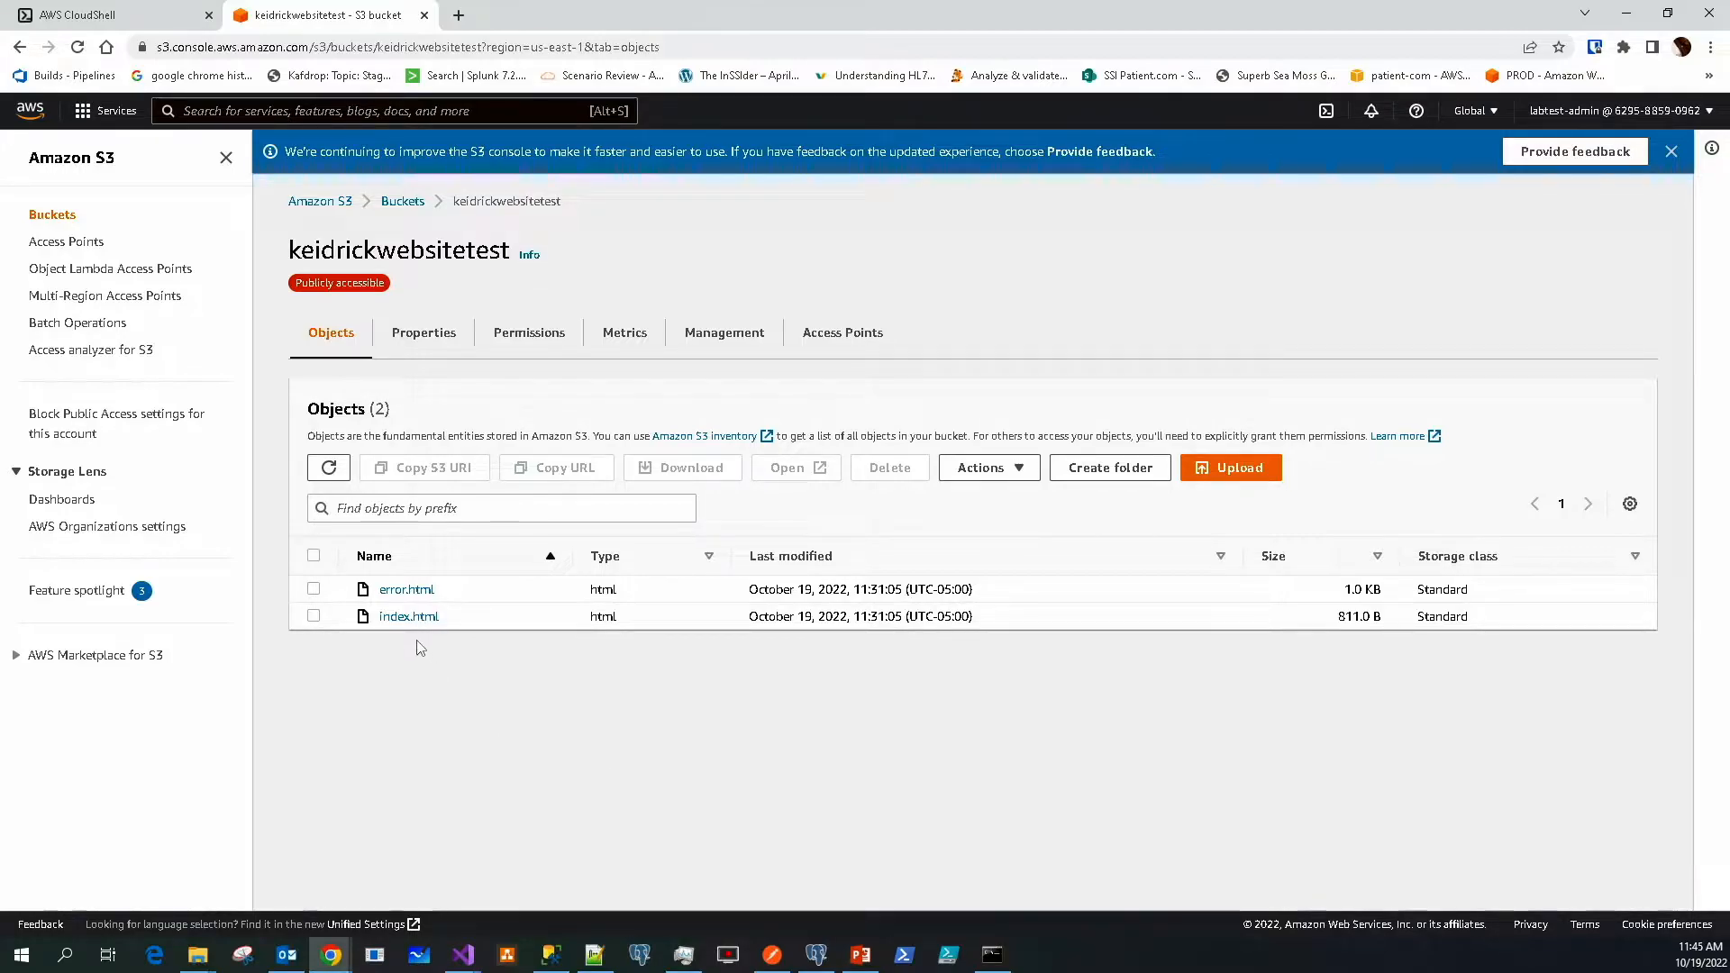
pyautogui.click(409, 617)
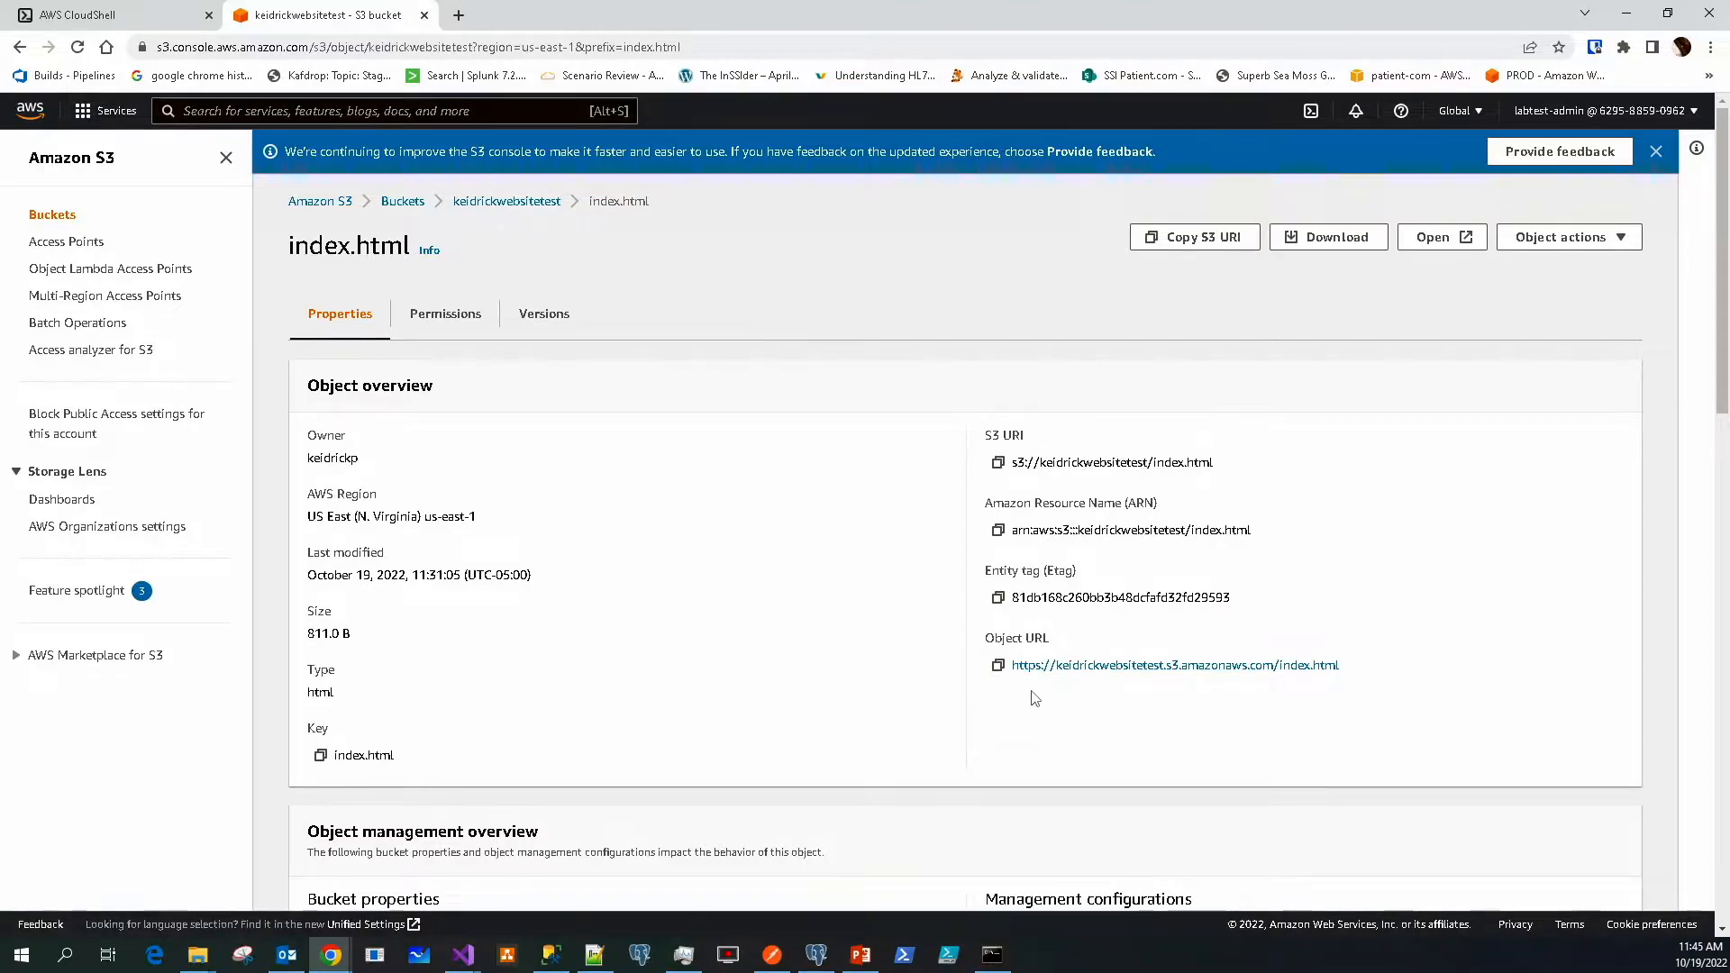
pyautogui.click(997, 666)
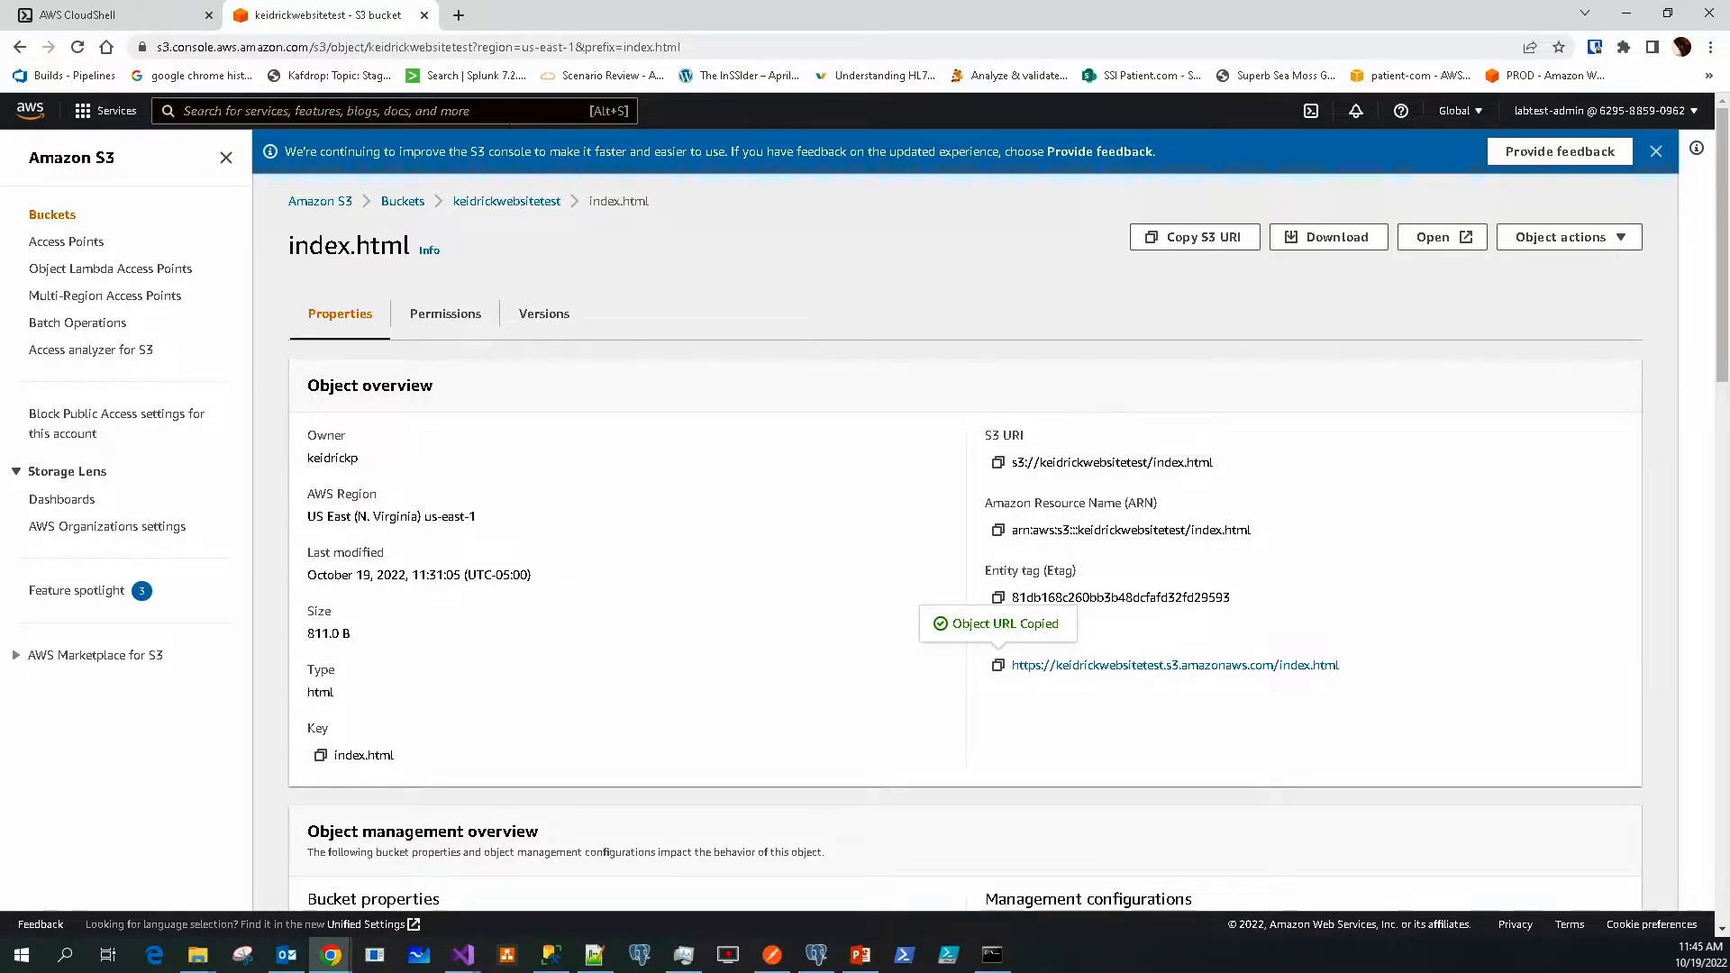
# Load the copied index.html URL in a new tab, showing 'Hello THIS IS A Test Page on S3'
pyautogui.click(458, 14)
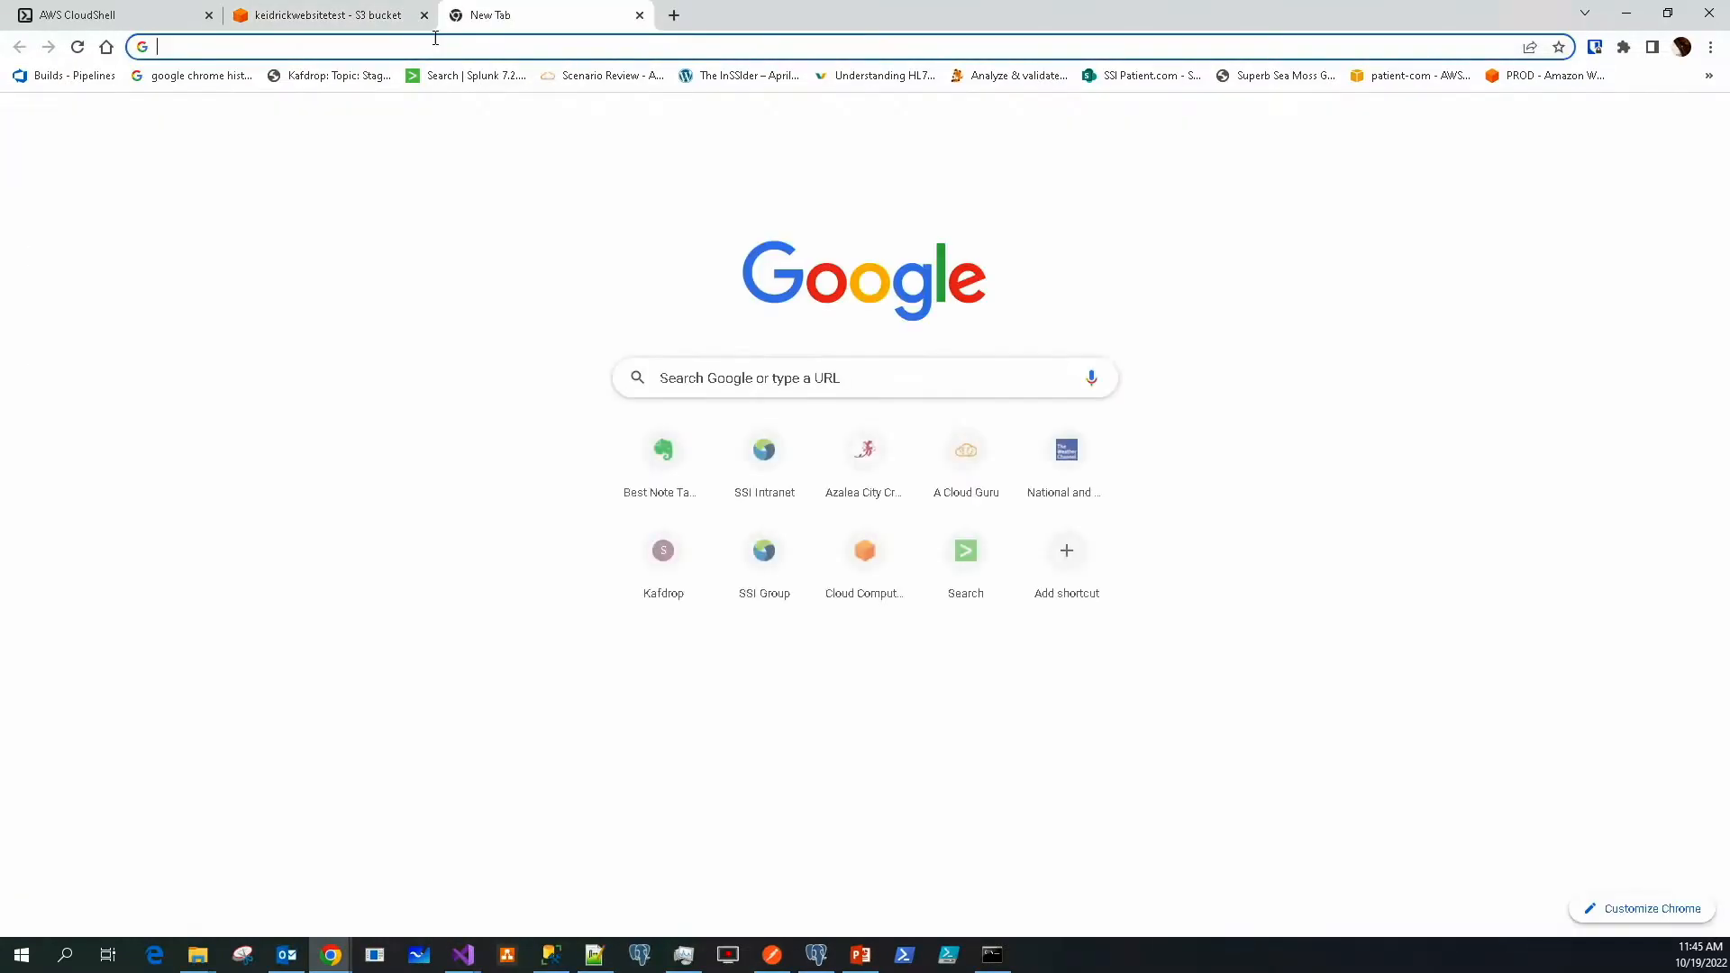
pyautogui.rightClick(415, 47)
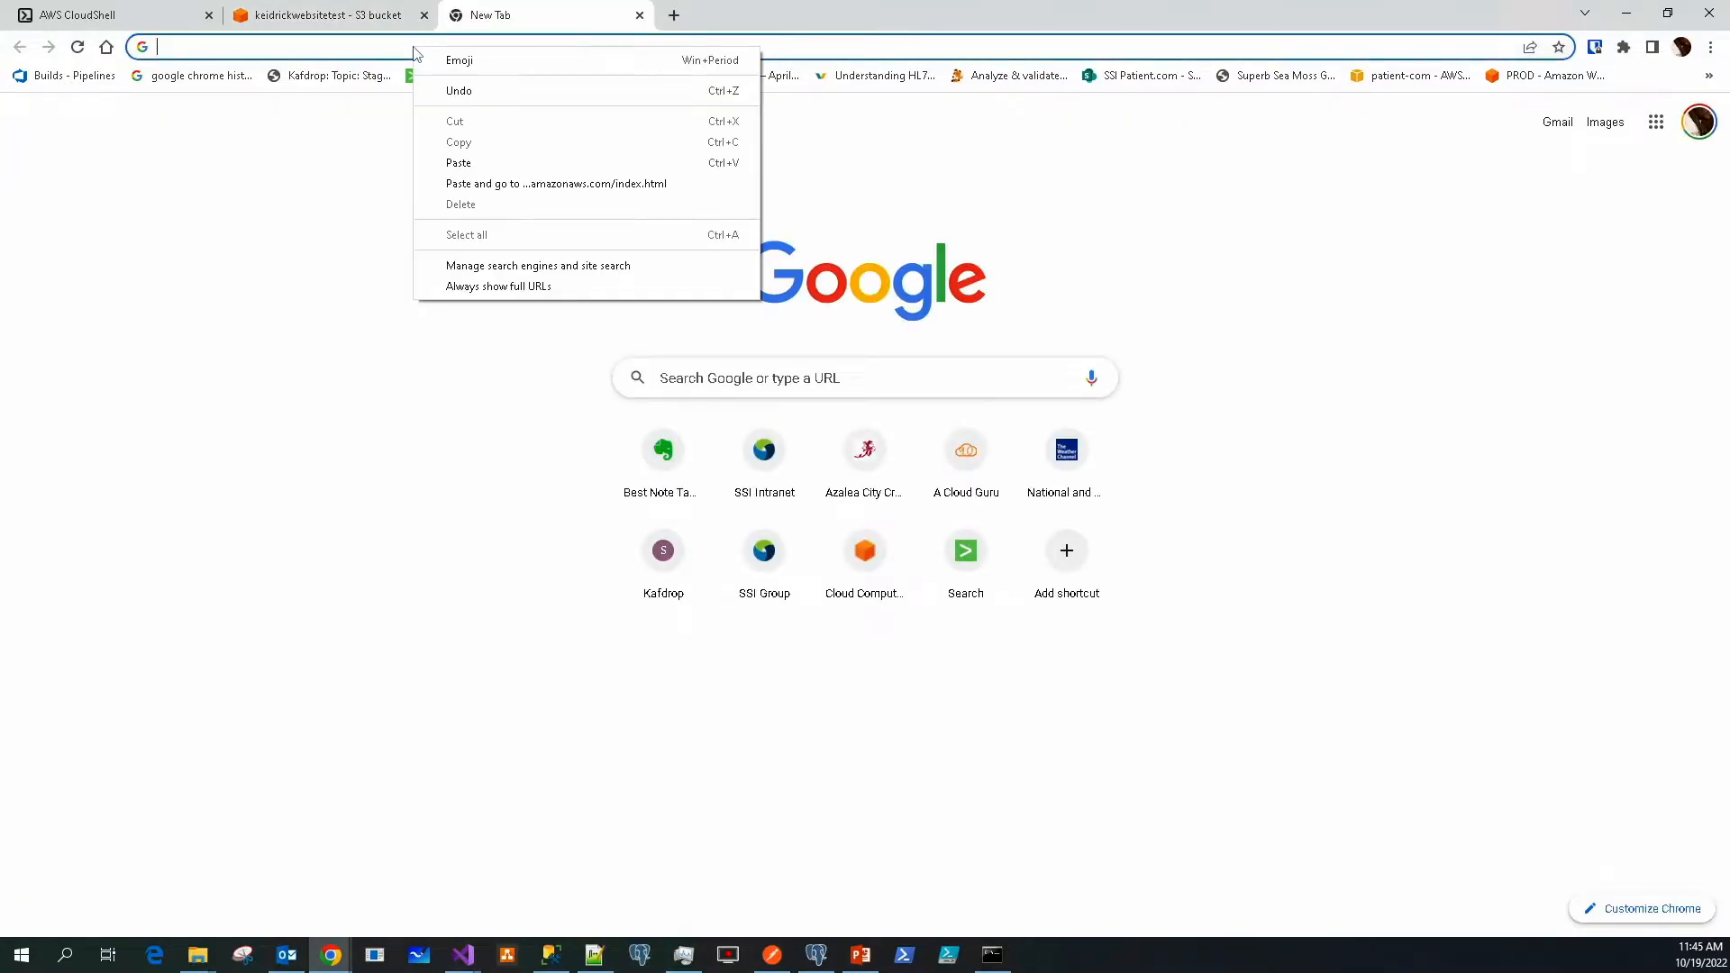
pyautogui.click(532, 184)
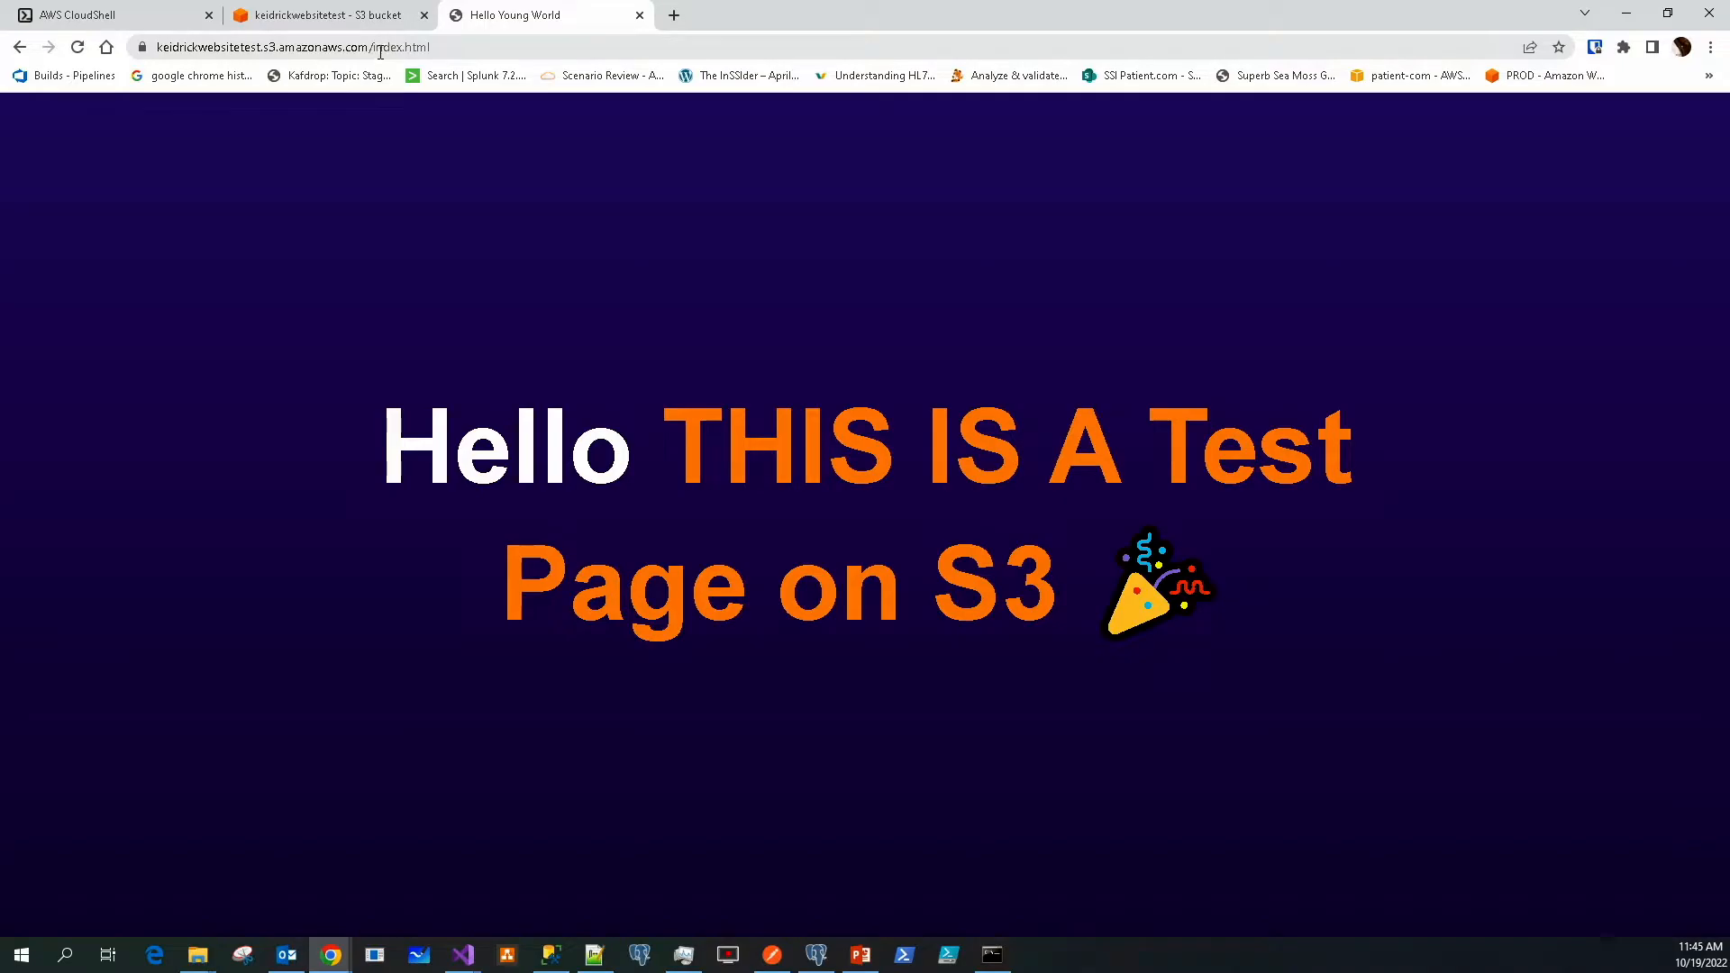
pyautogui.moveTo(373, 51); pyautogui.dragTo(432, 50)
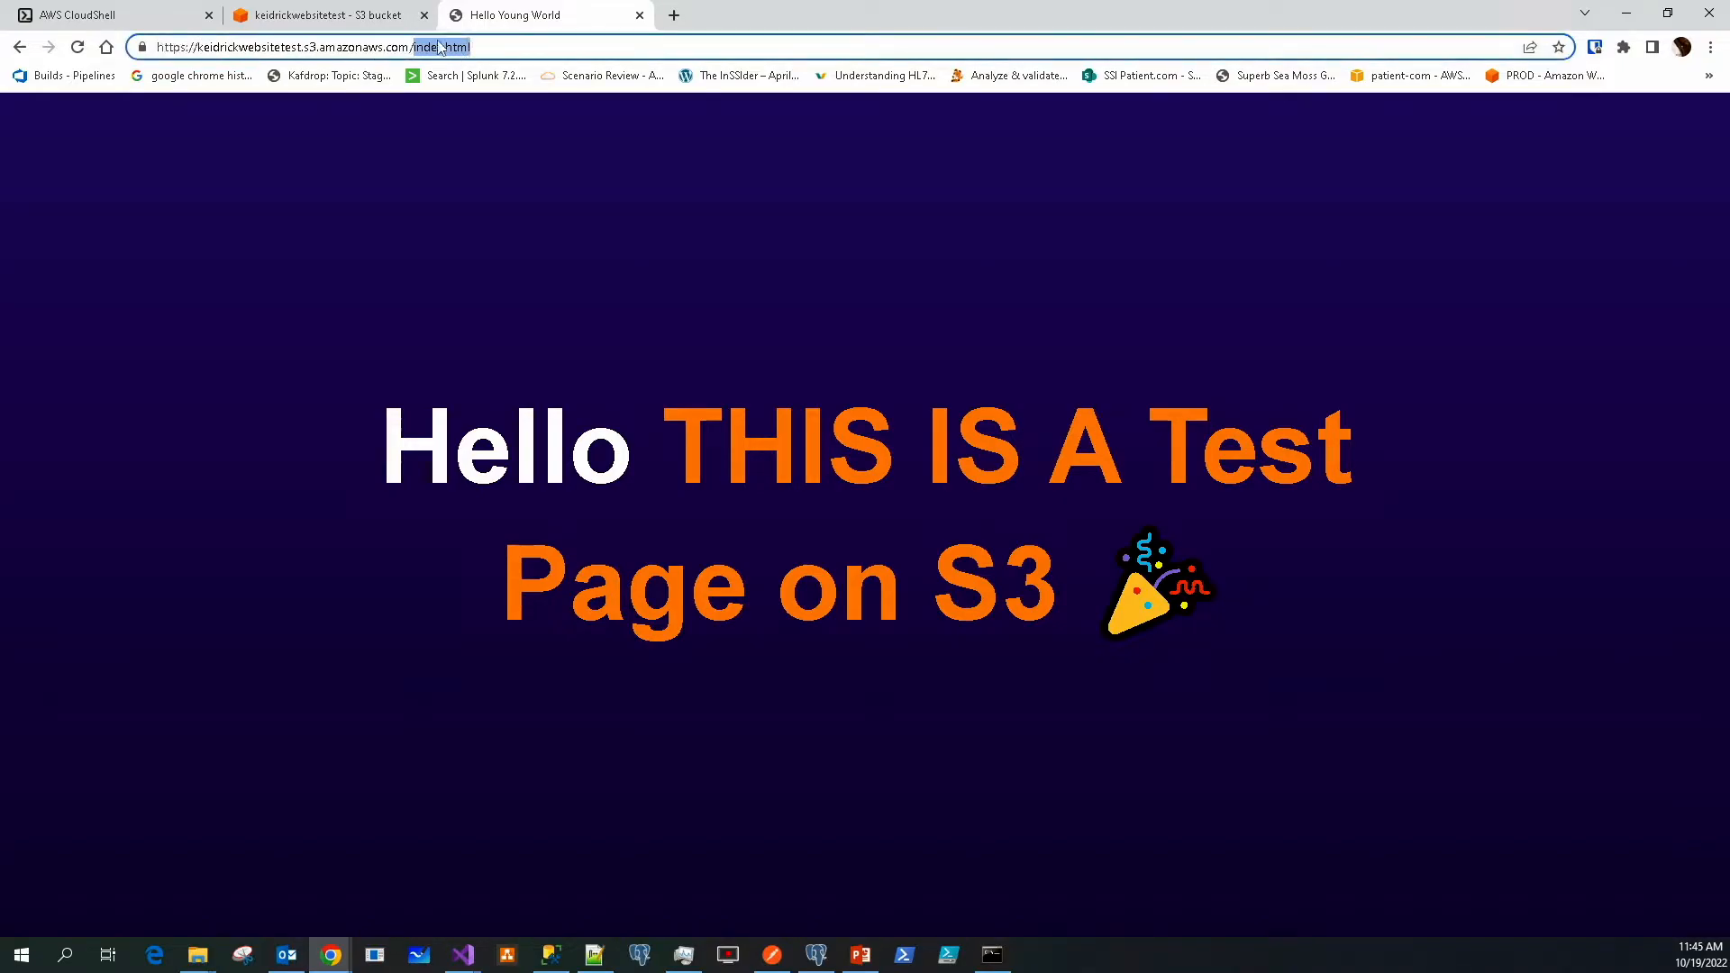
pyautogui.click(351, 23)
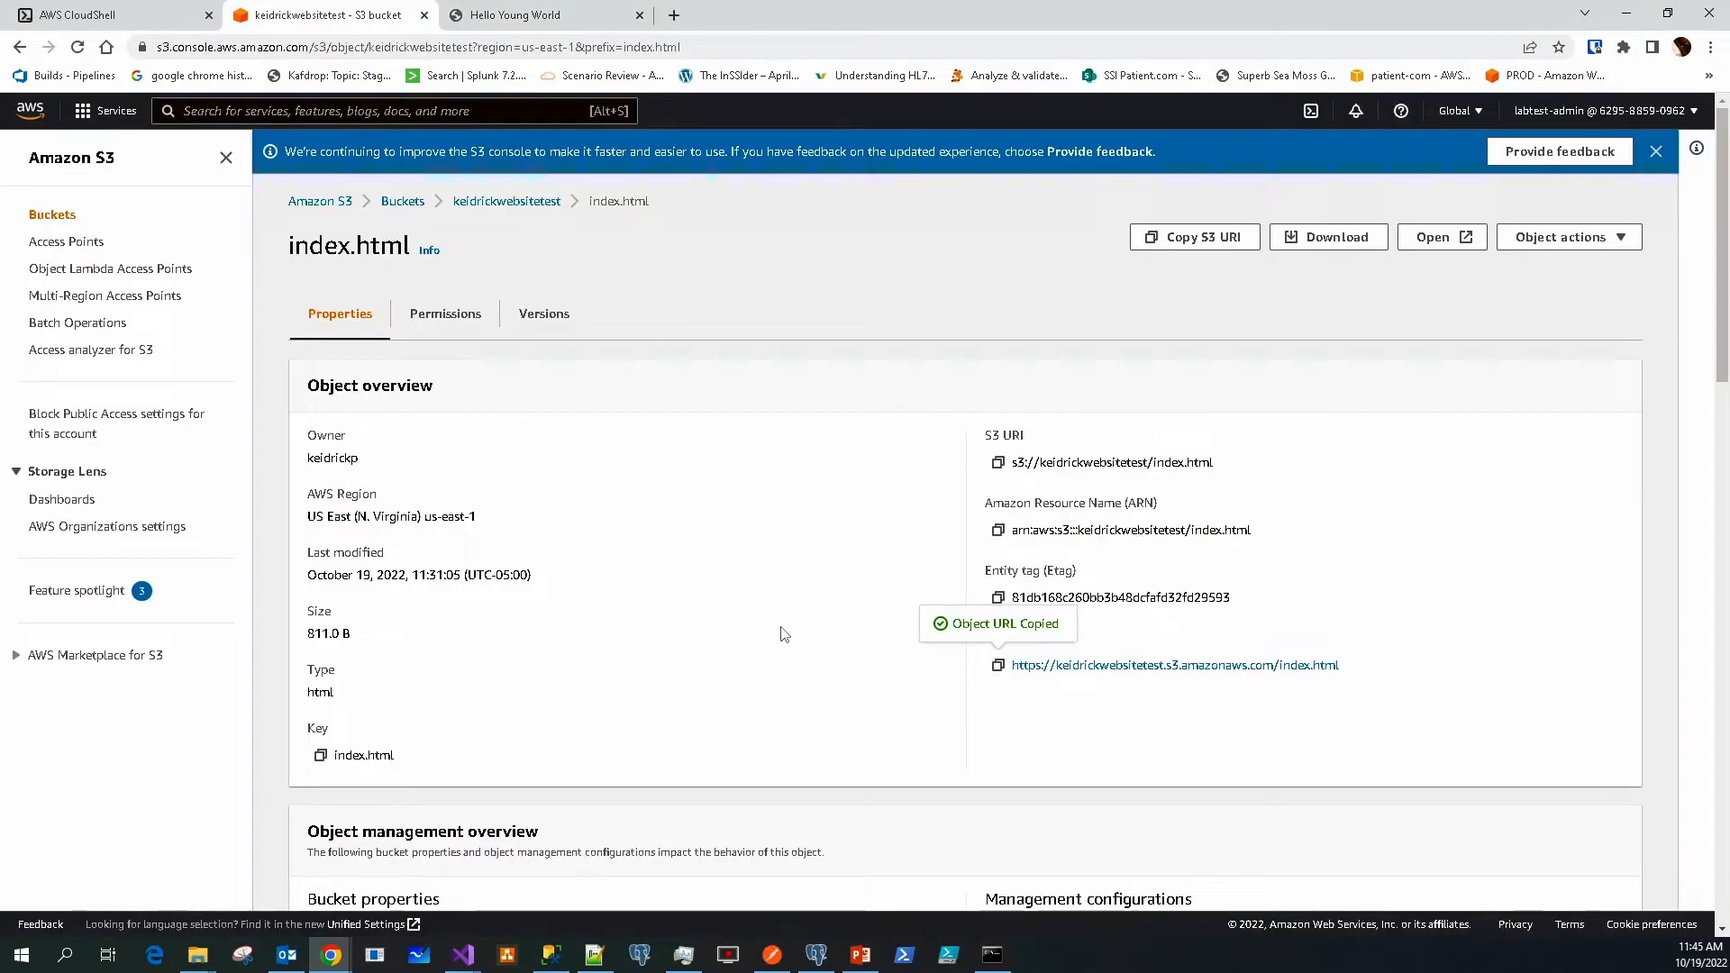
pyautogui.scroll(-3, 786, 487)
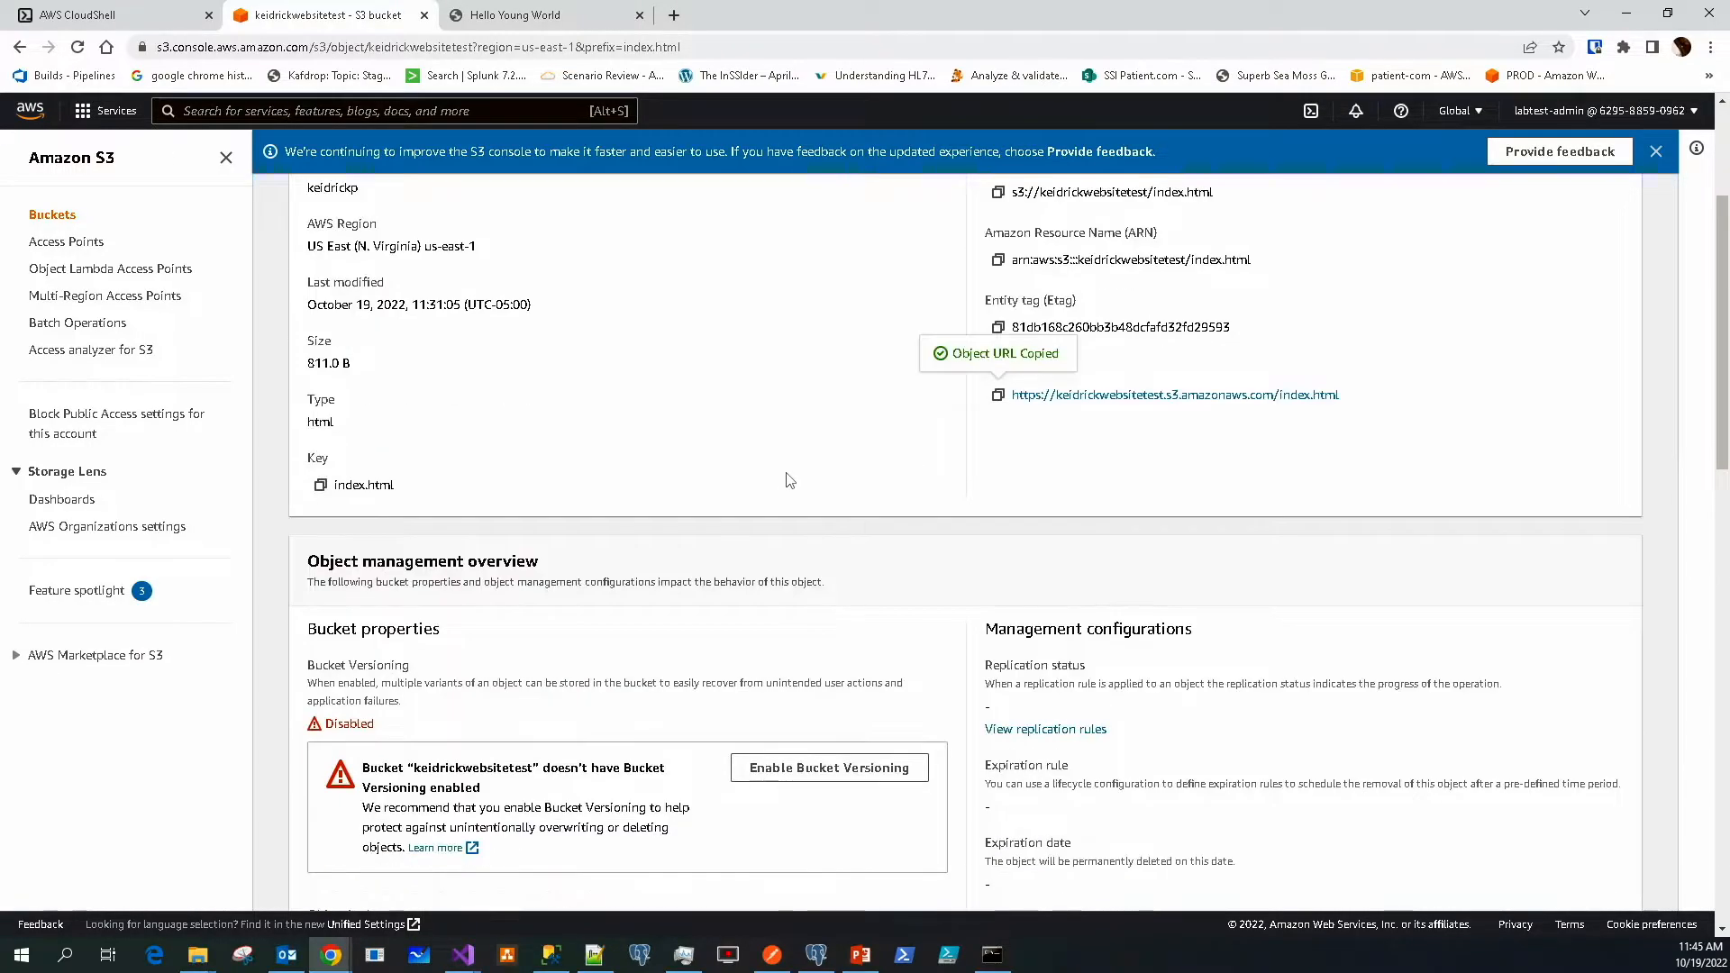
pyautogui.scroll(3, 790, 479)
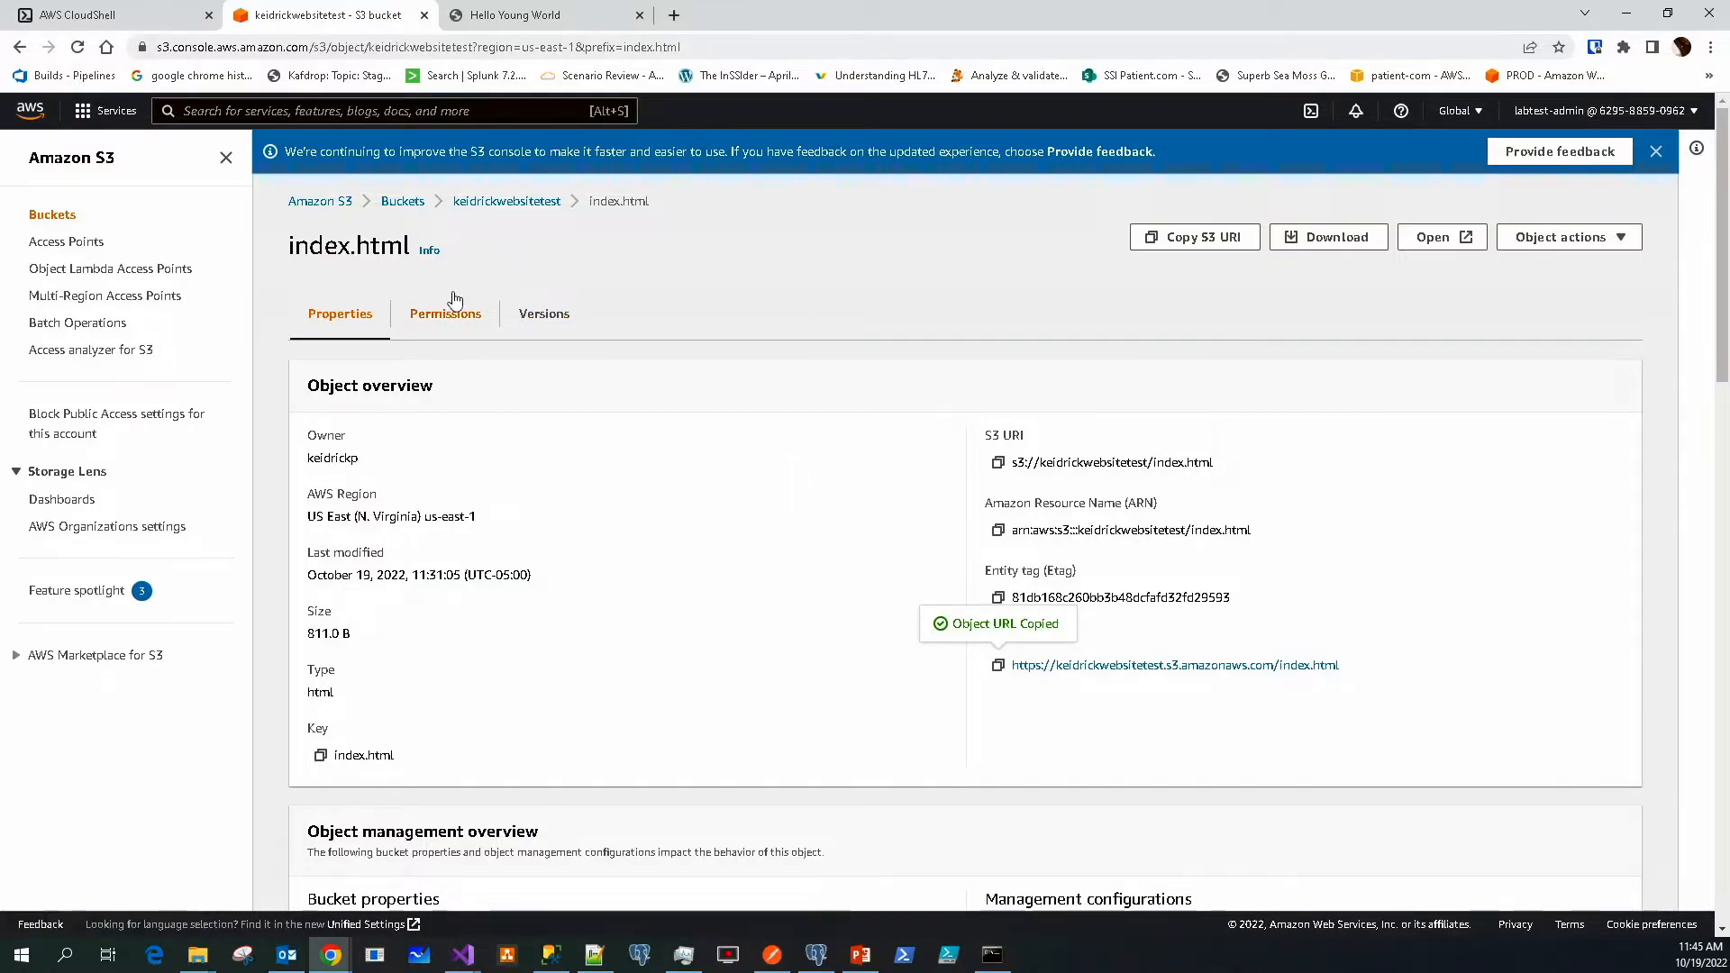
# Turn on Block all public access in keidrickwebsitetest's permissions, typing 'confirm' to apply it
pyautogui.click(509, 204)
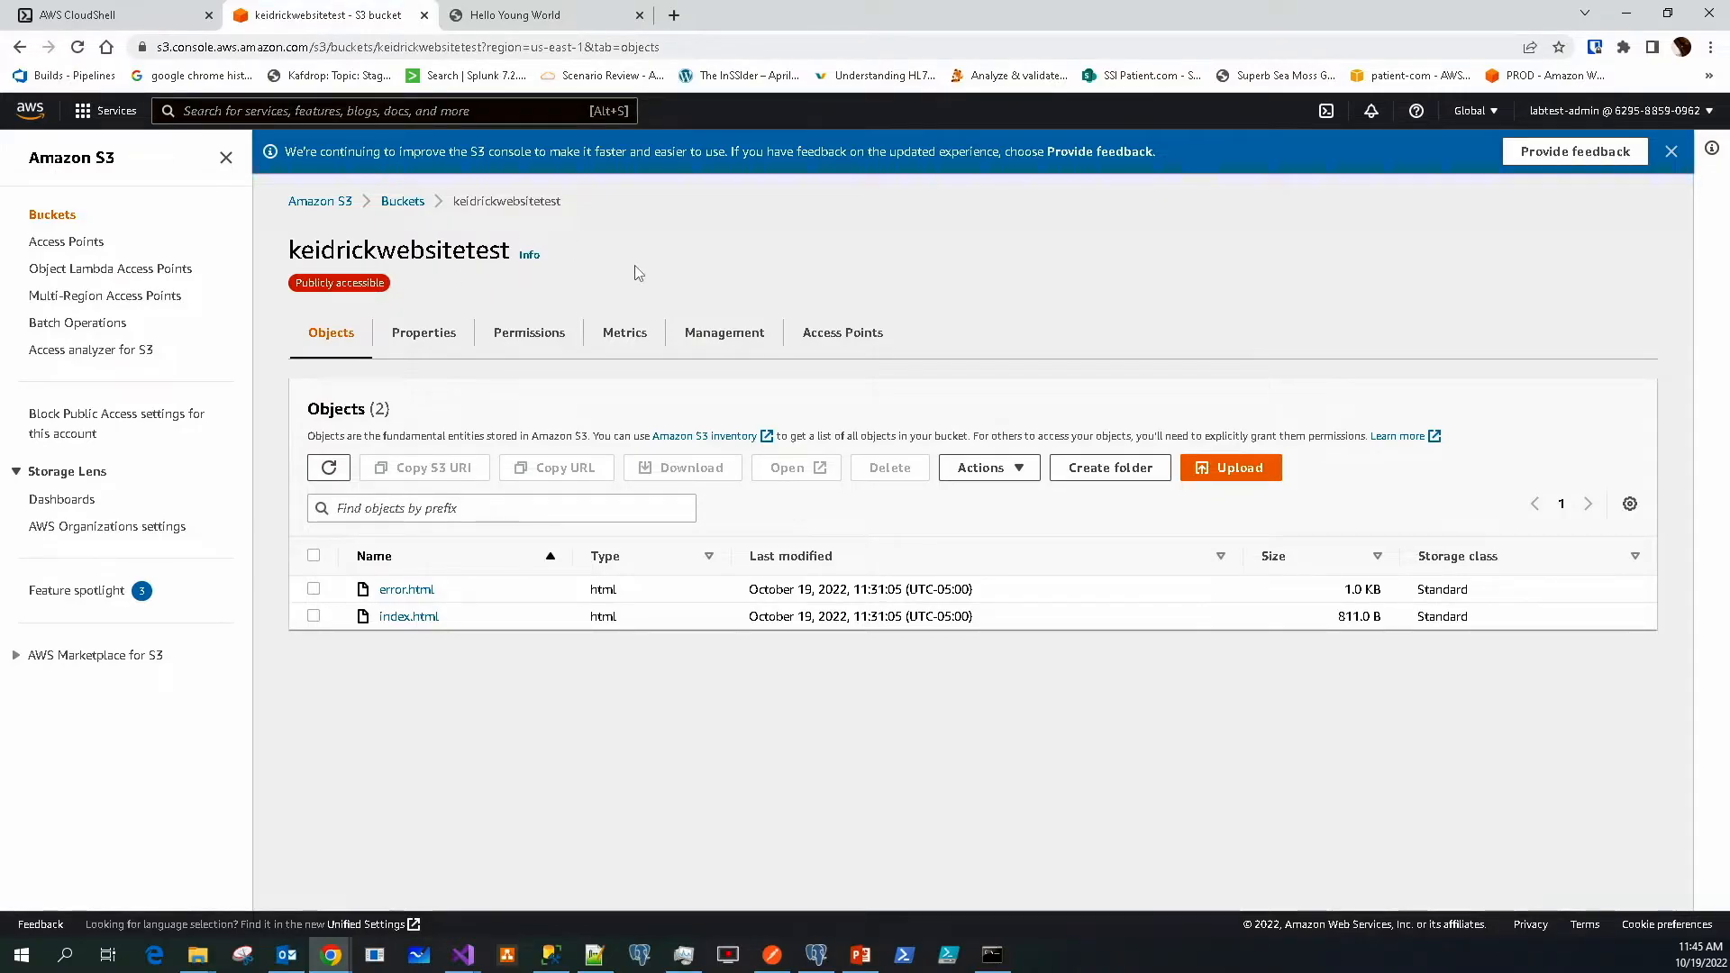
pyautogui.click(548, 336)
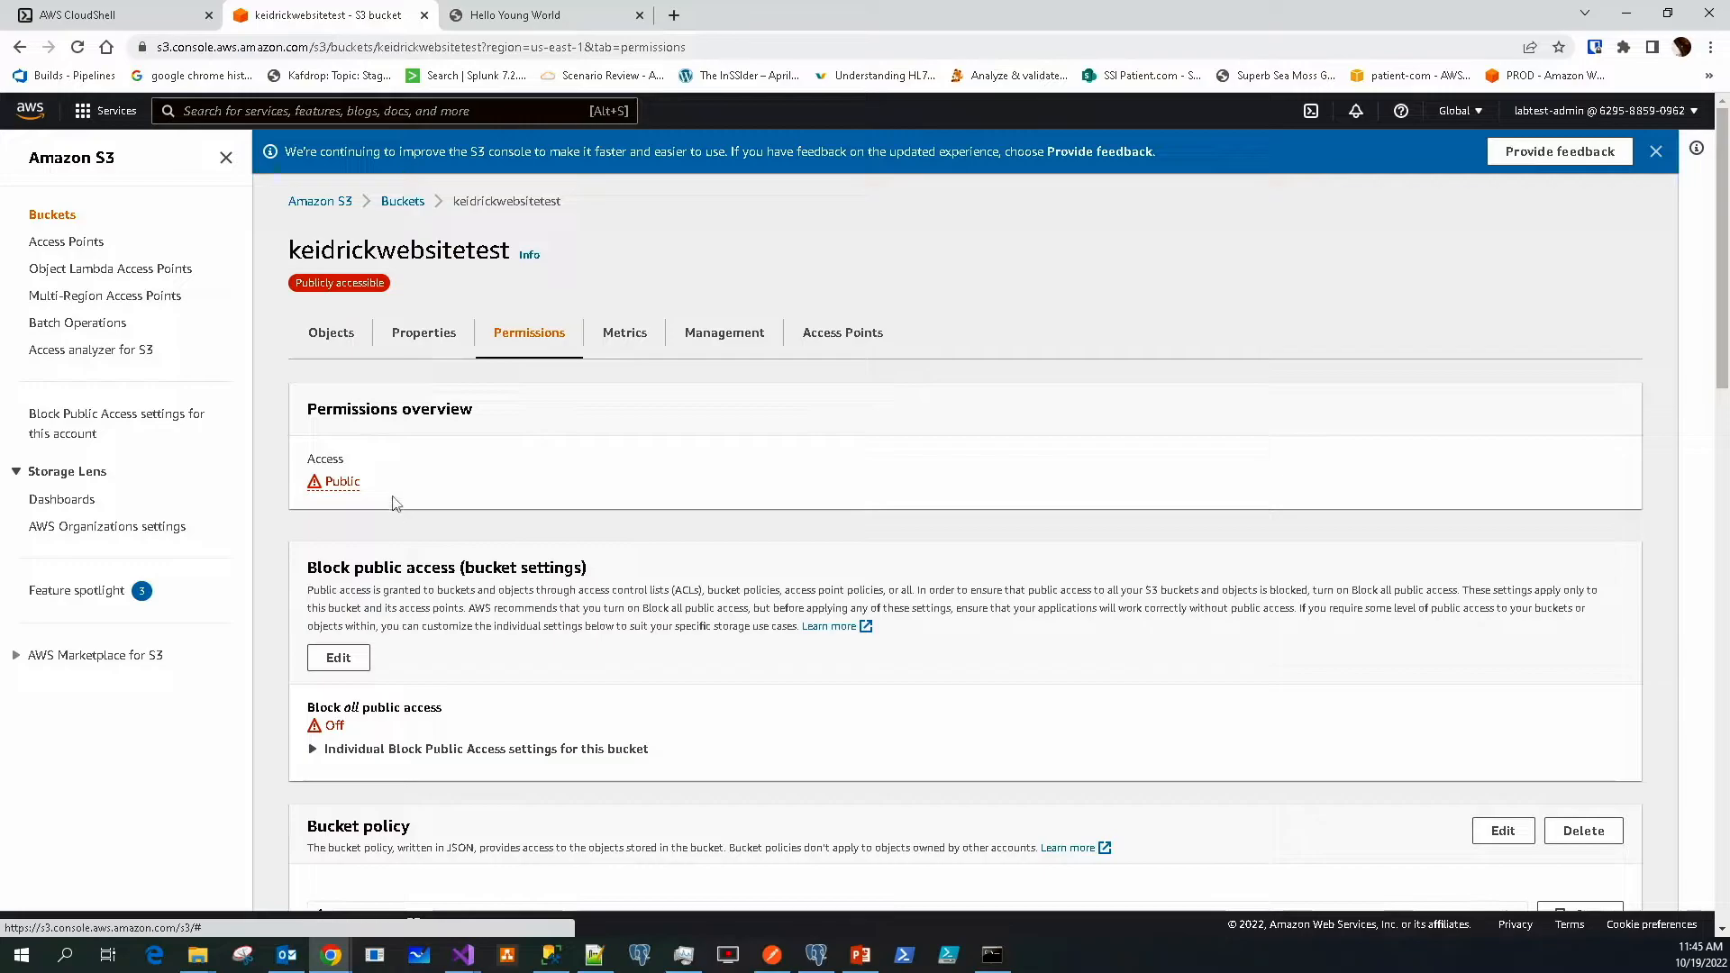
pyautogui.click(338, 658)
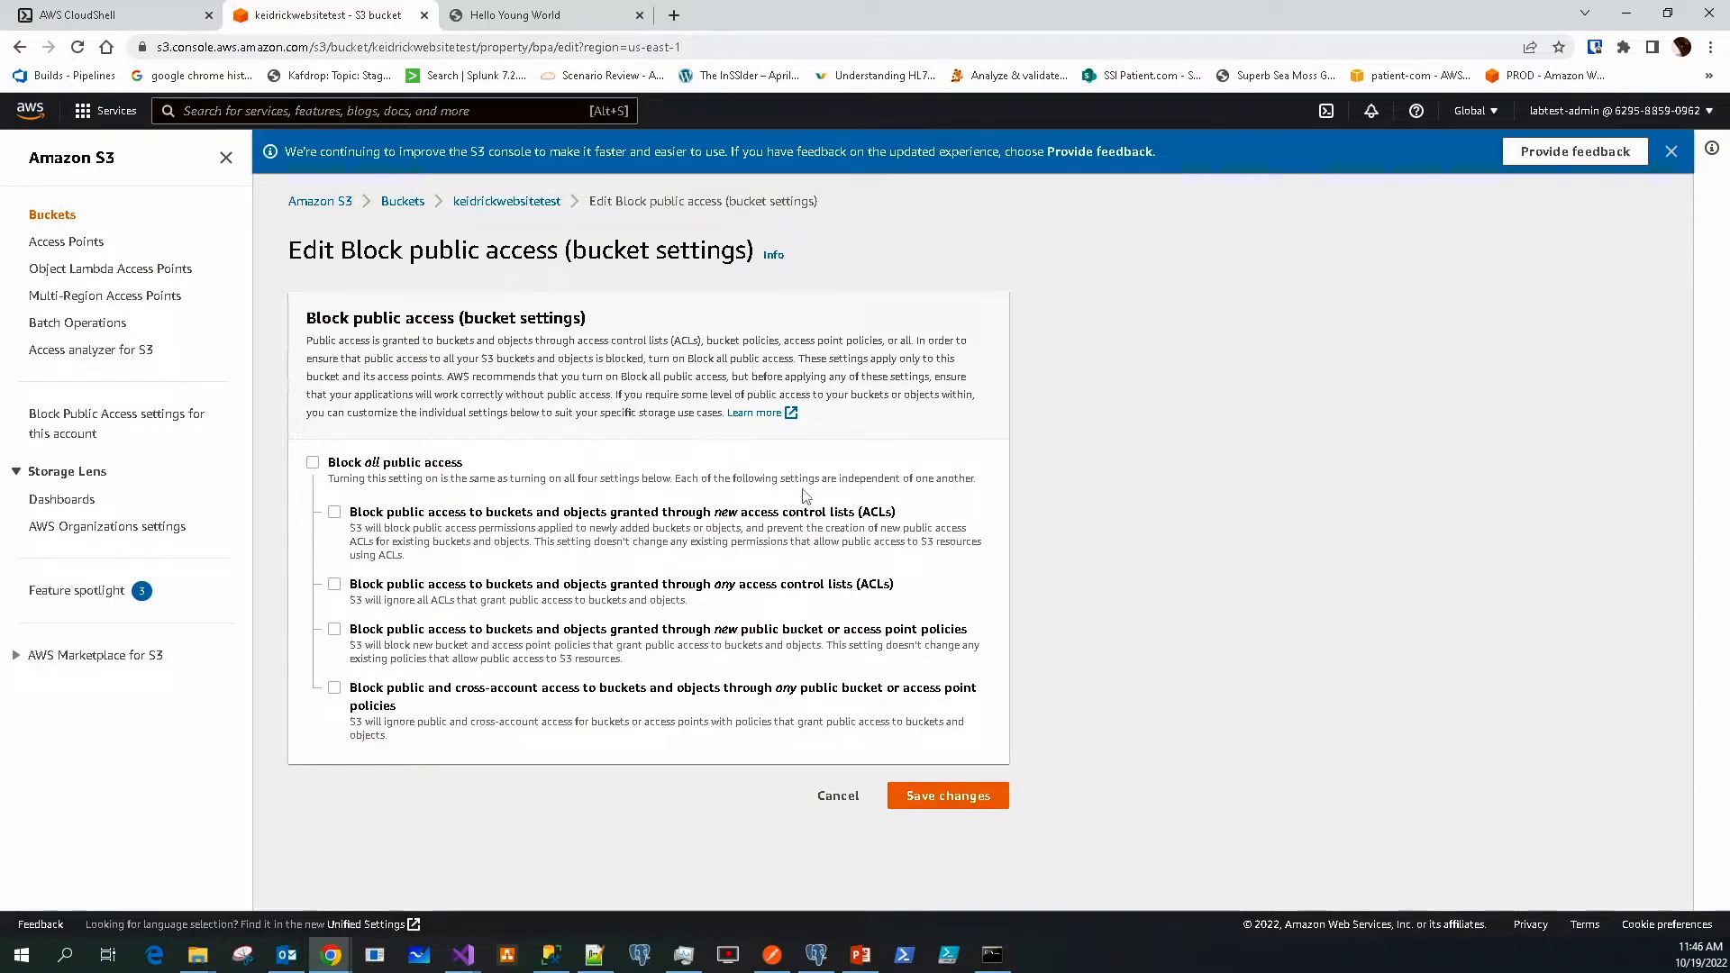
pyautogui.click(313, 463)
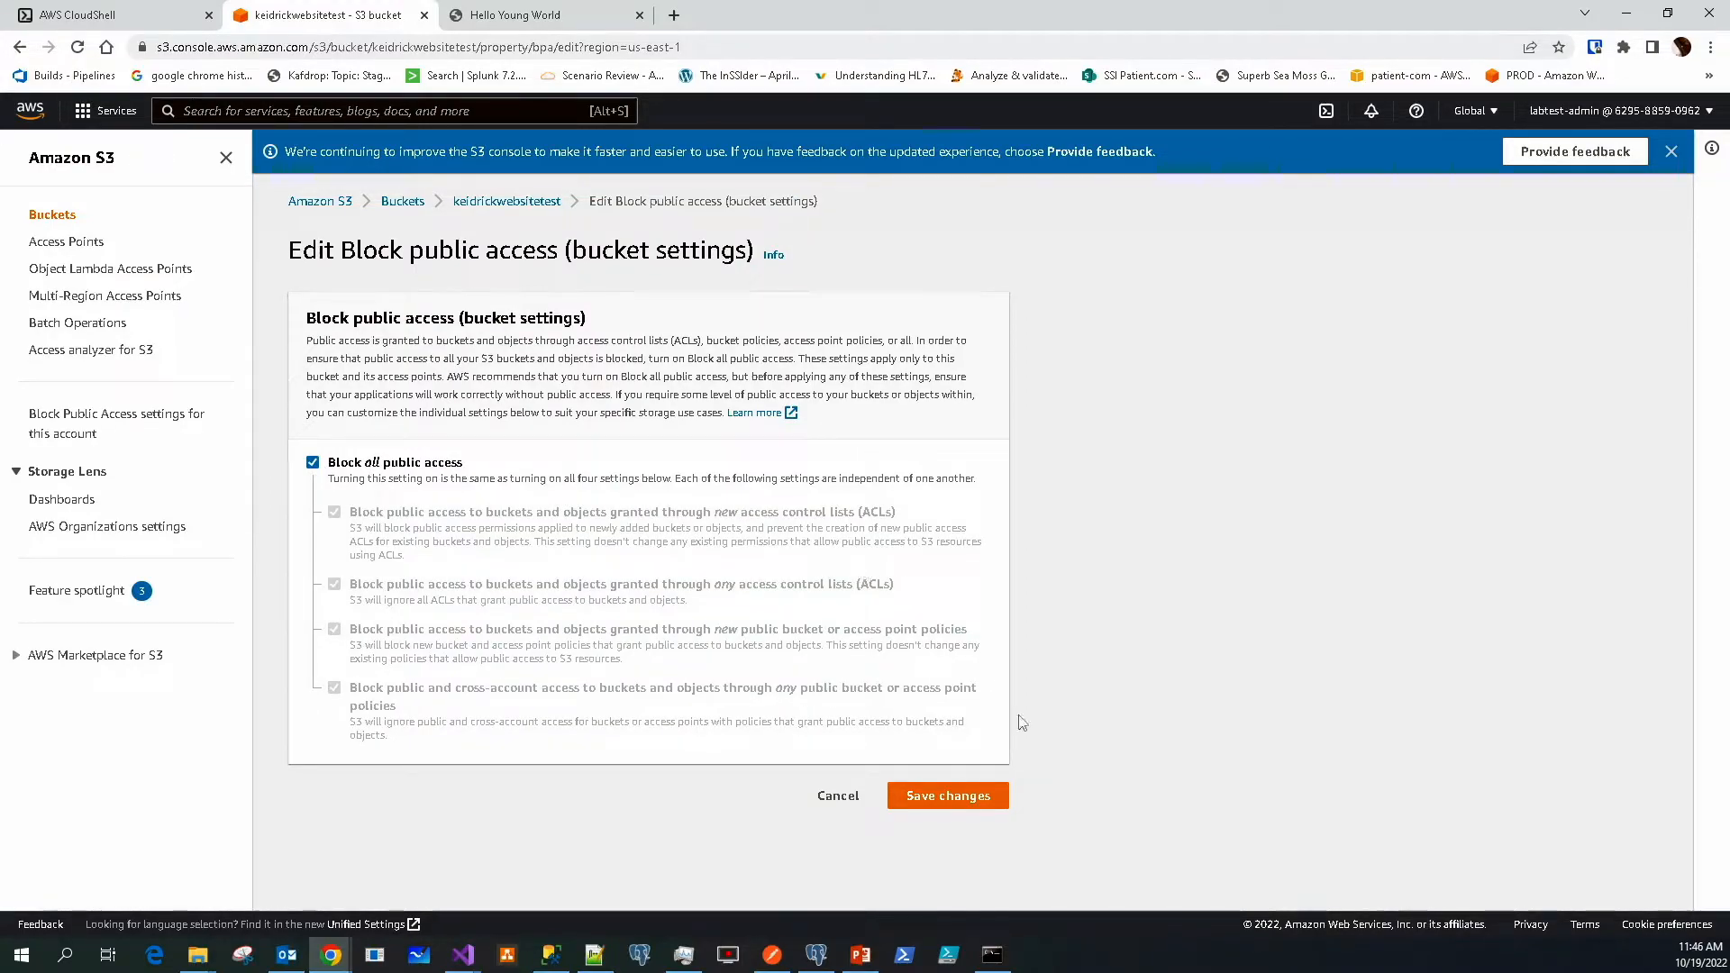
pyautogui.click(950, 797)
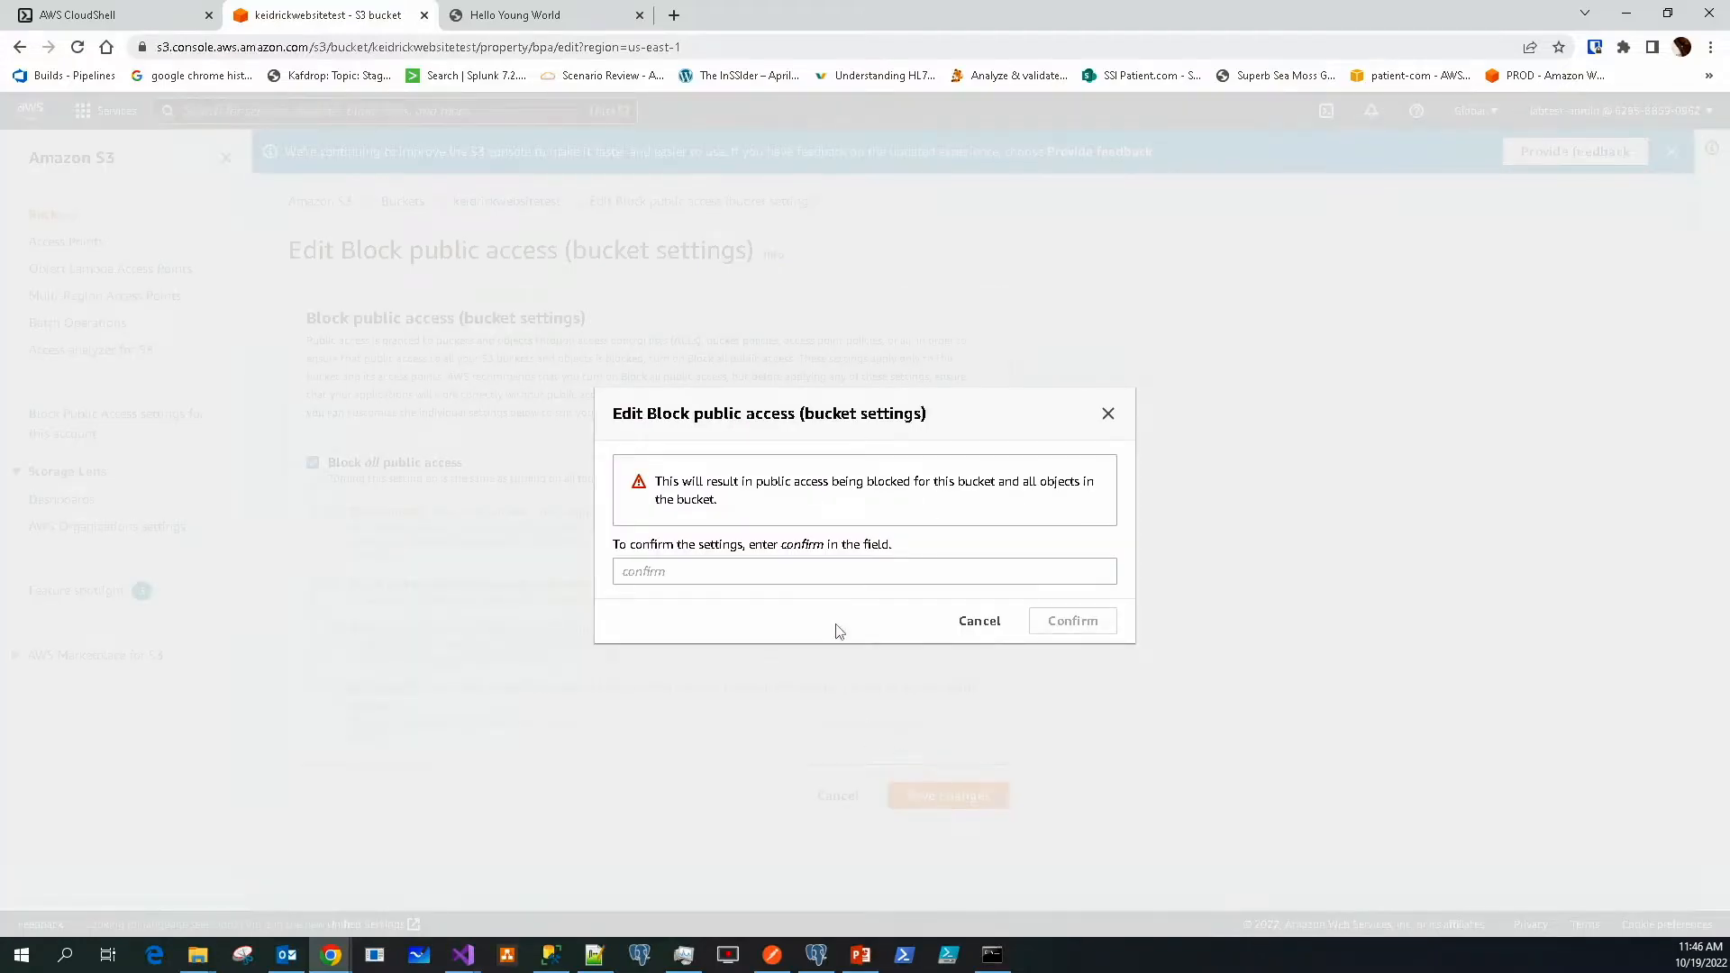
pyautogui.click(833, 577)
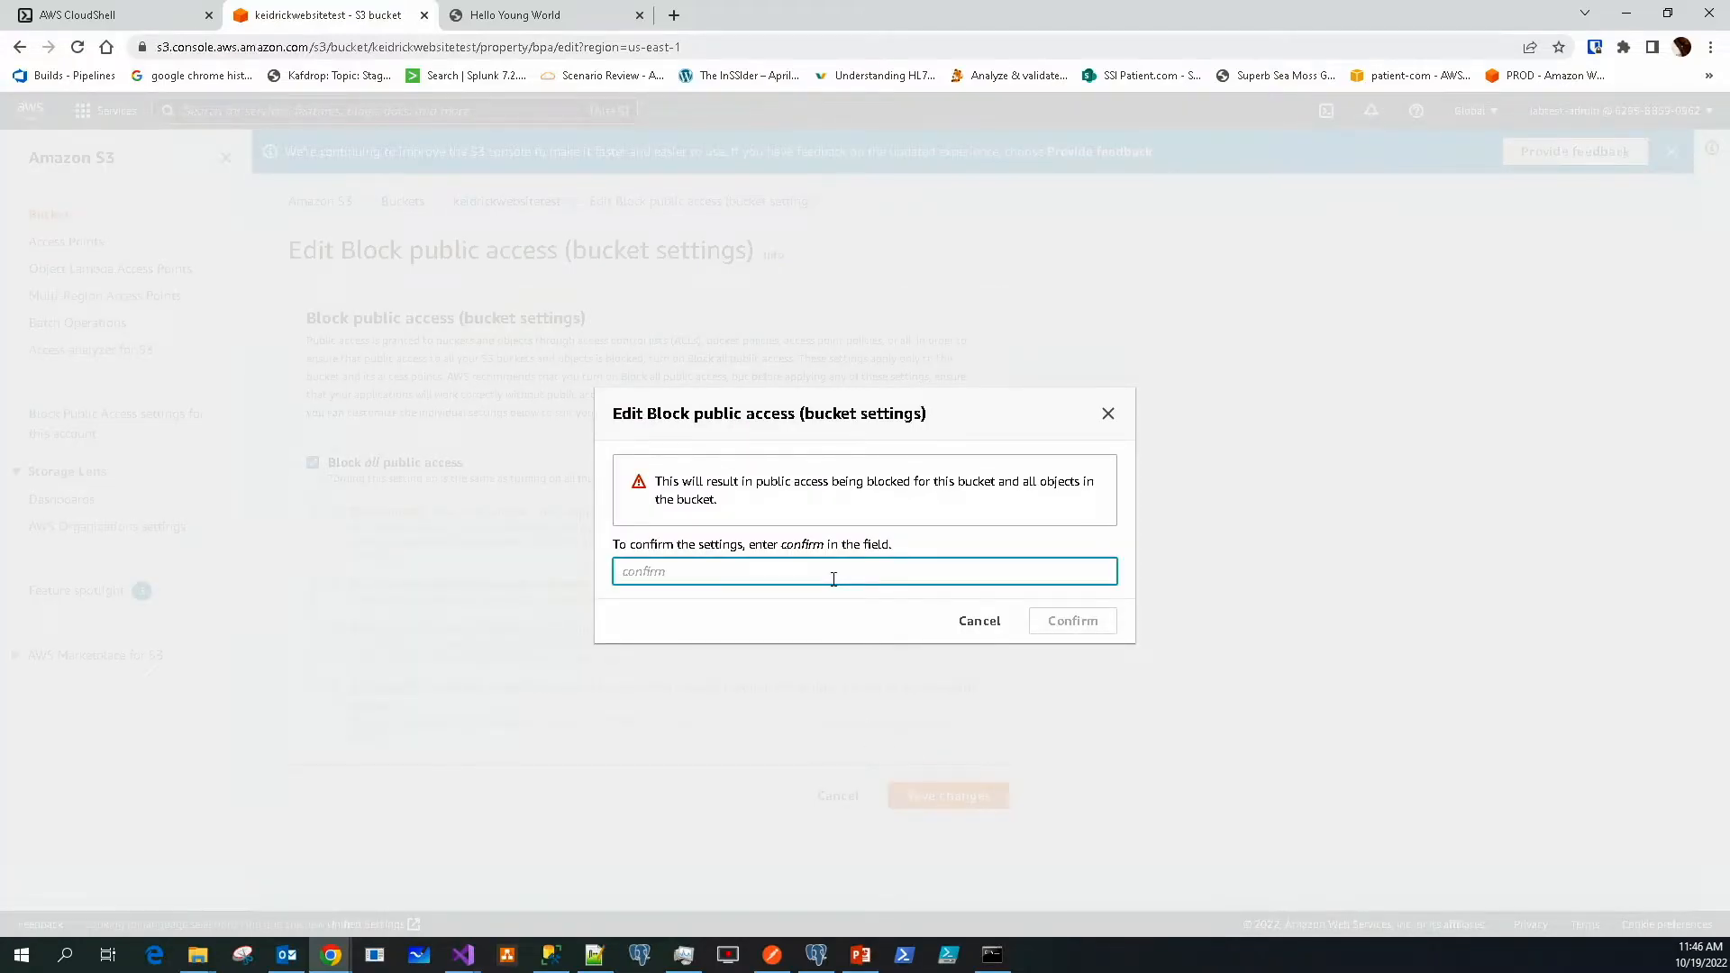
pyautogui.write('confirm')
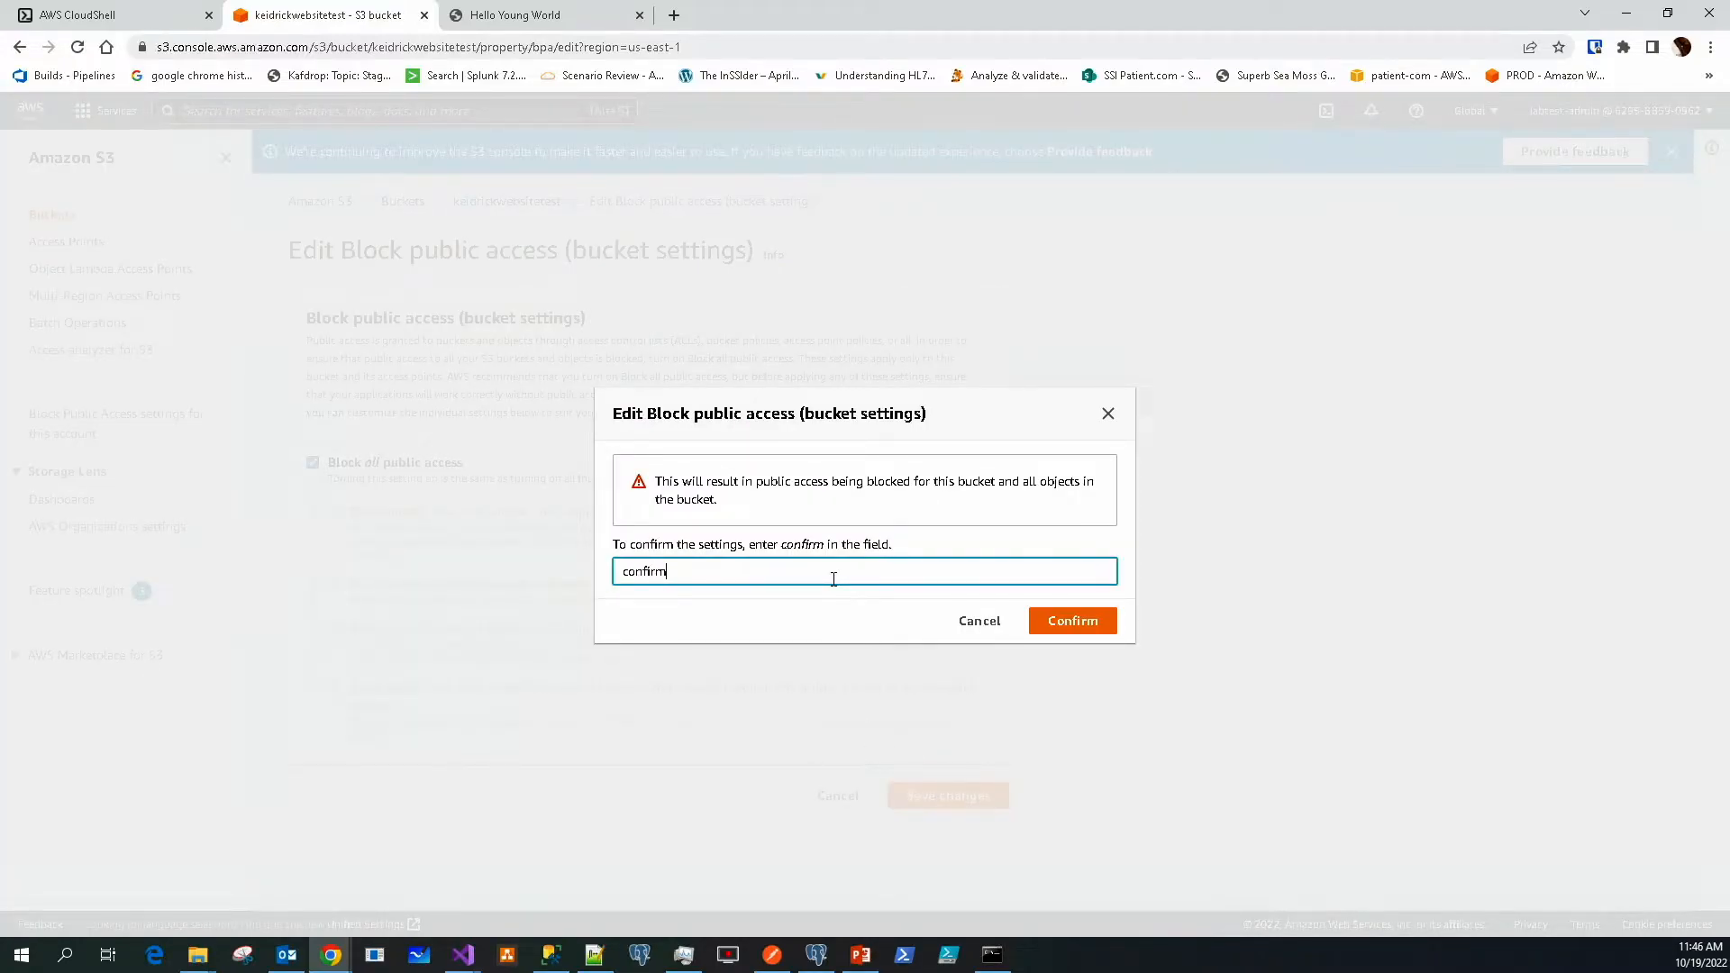
pyautogui.click(1072, 622)
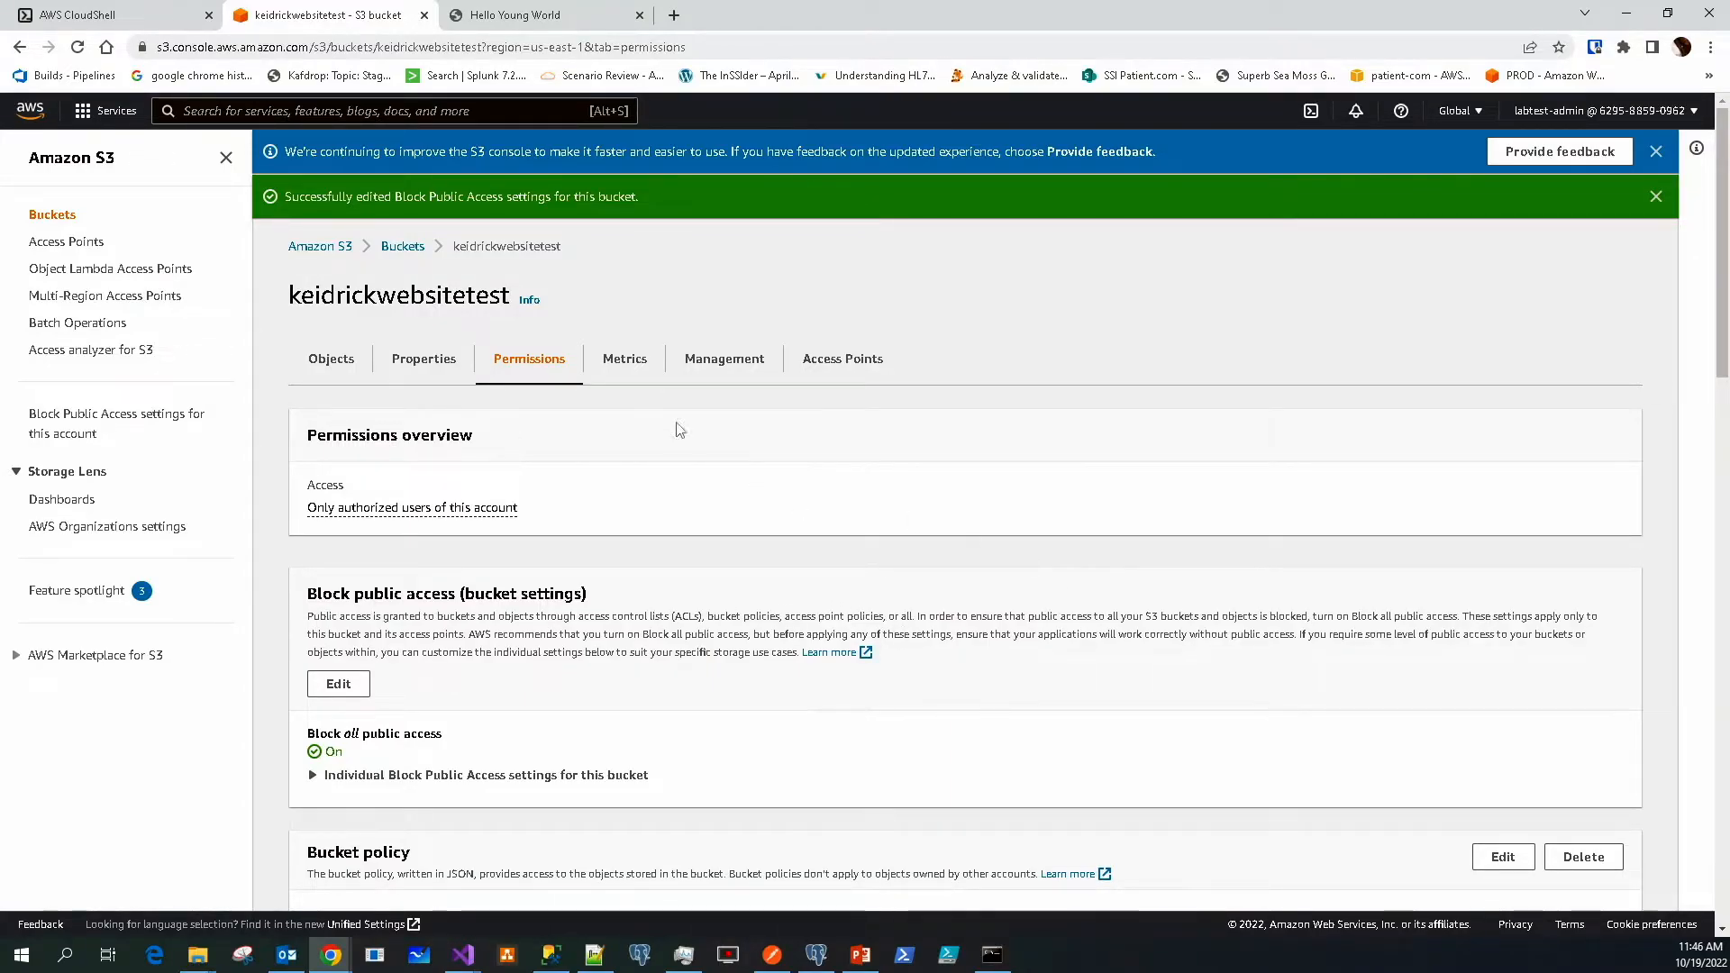
pyautogui.click(538, 20)
# Reload the index.html test page to verify it now returns Access Denied
pyautogui.click(273, 197)
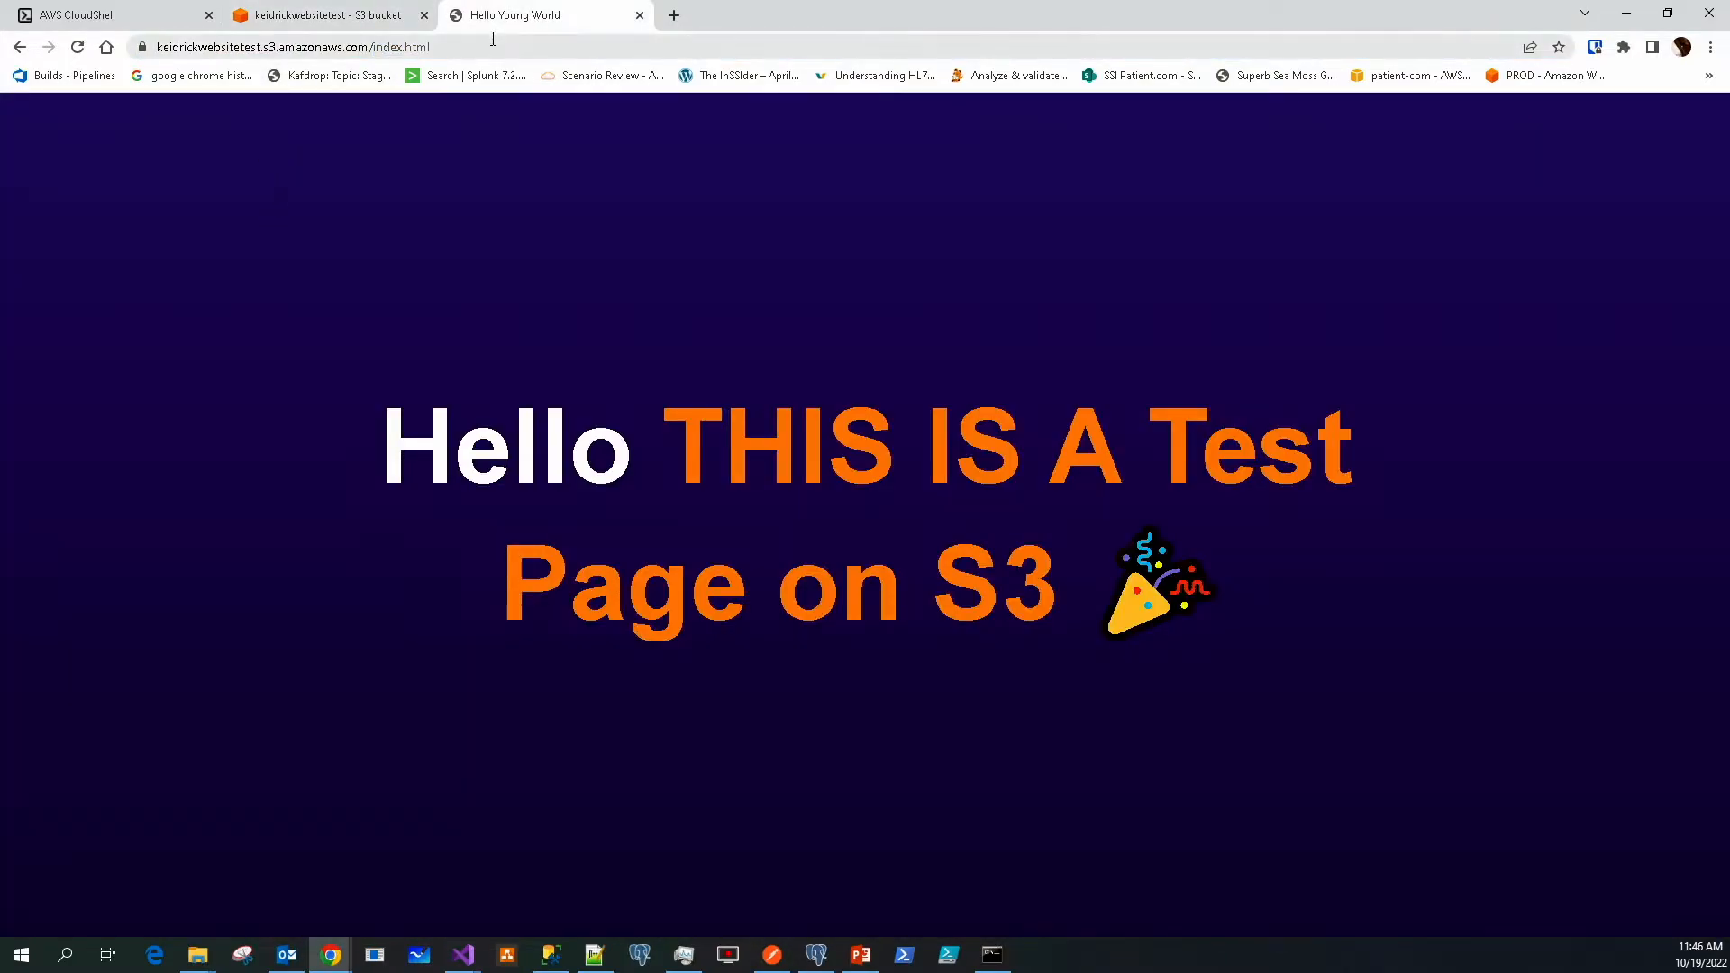
pyautogui.click(77, 47)
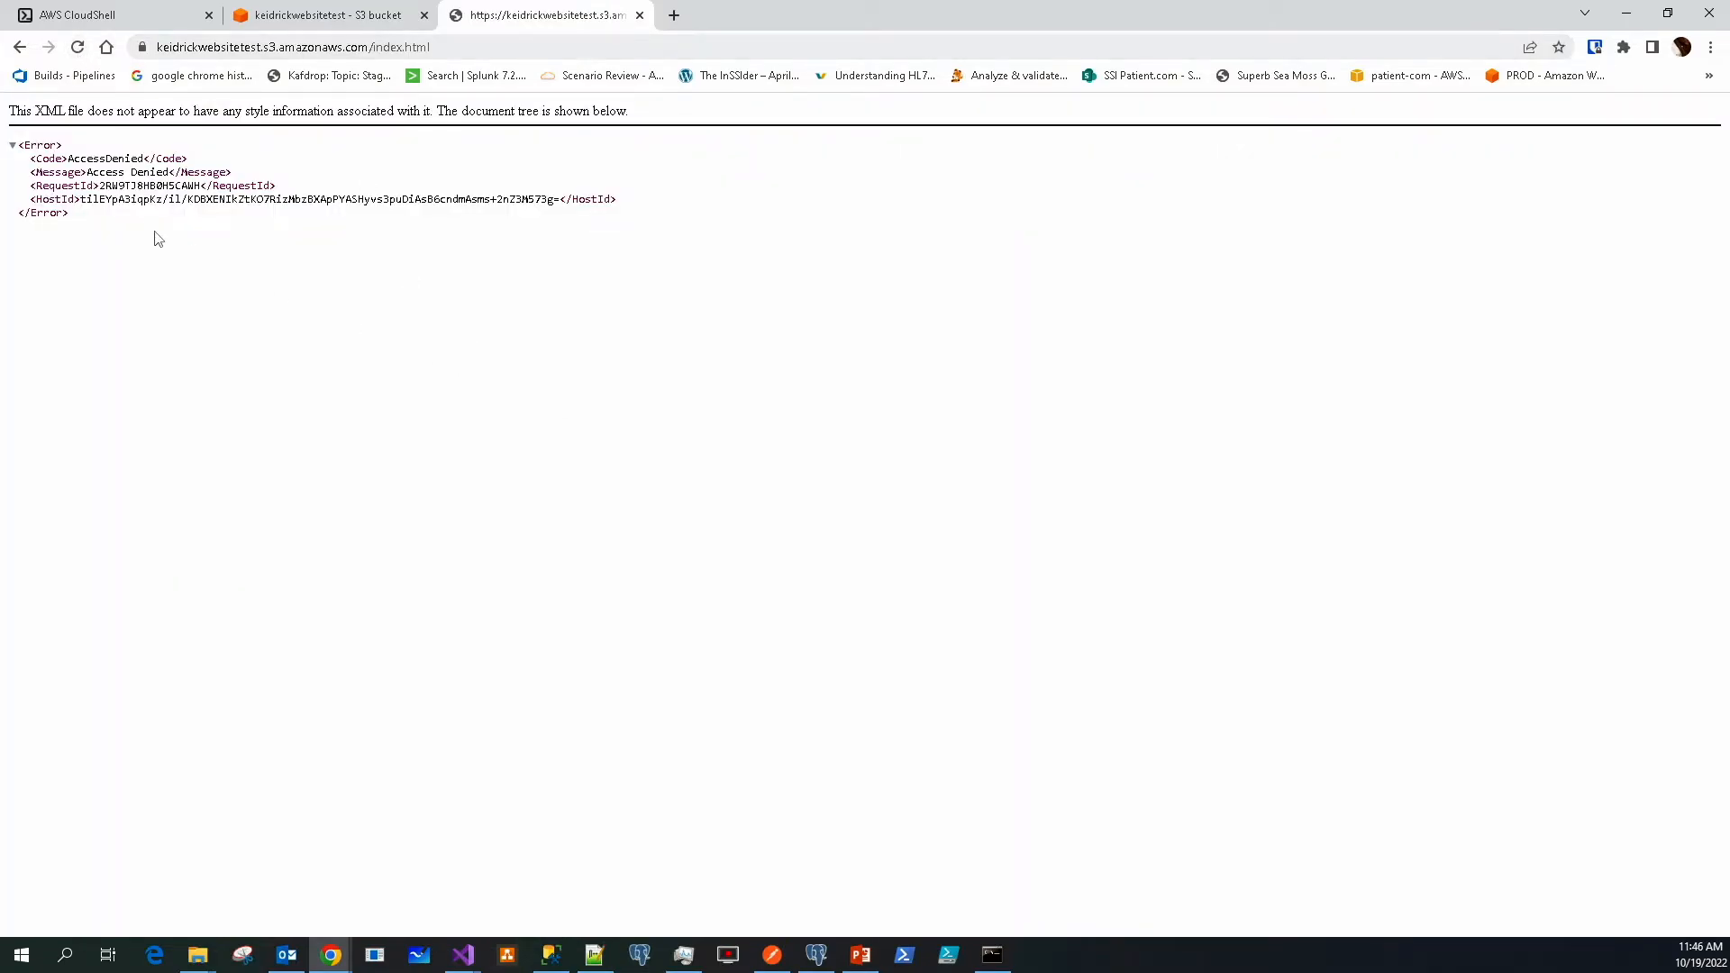
pyautogui.moveTo(169, 171); pyautogui.dragTo(94, 171)
pyautogui.click(274, 261)
pyautogui.moveTo(484, 53); pyautogui.dragTo(126, 54)
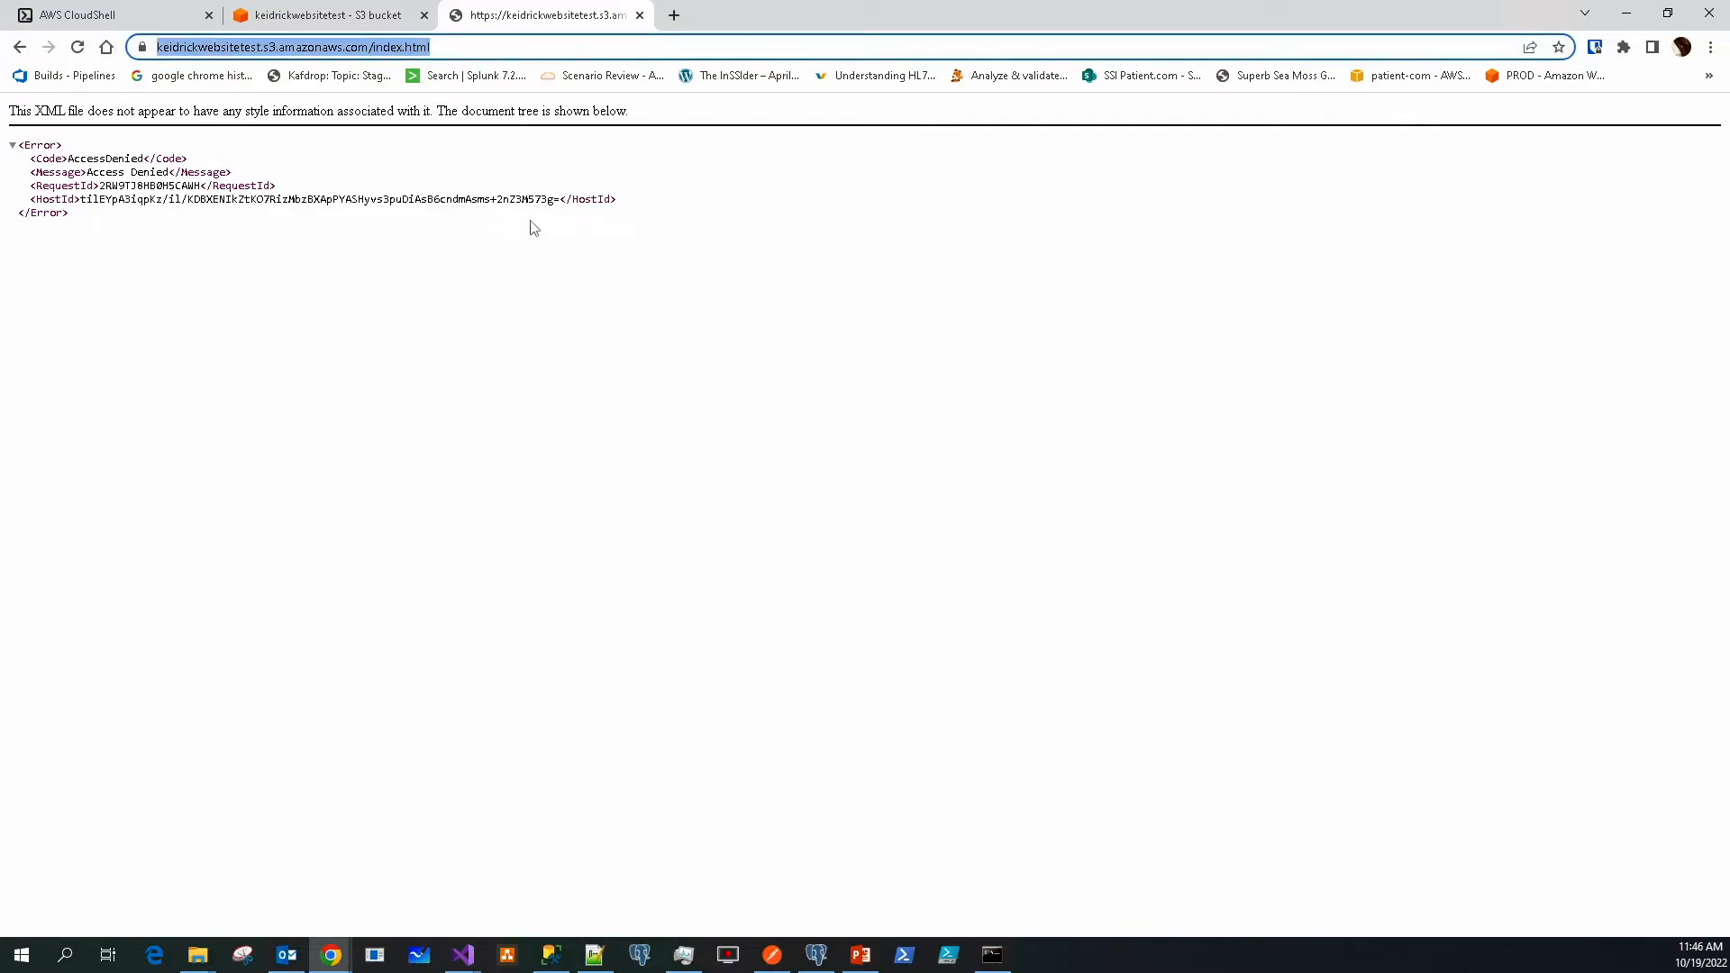
pyautogui.click(338, 19)
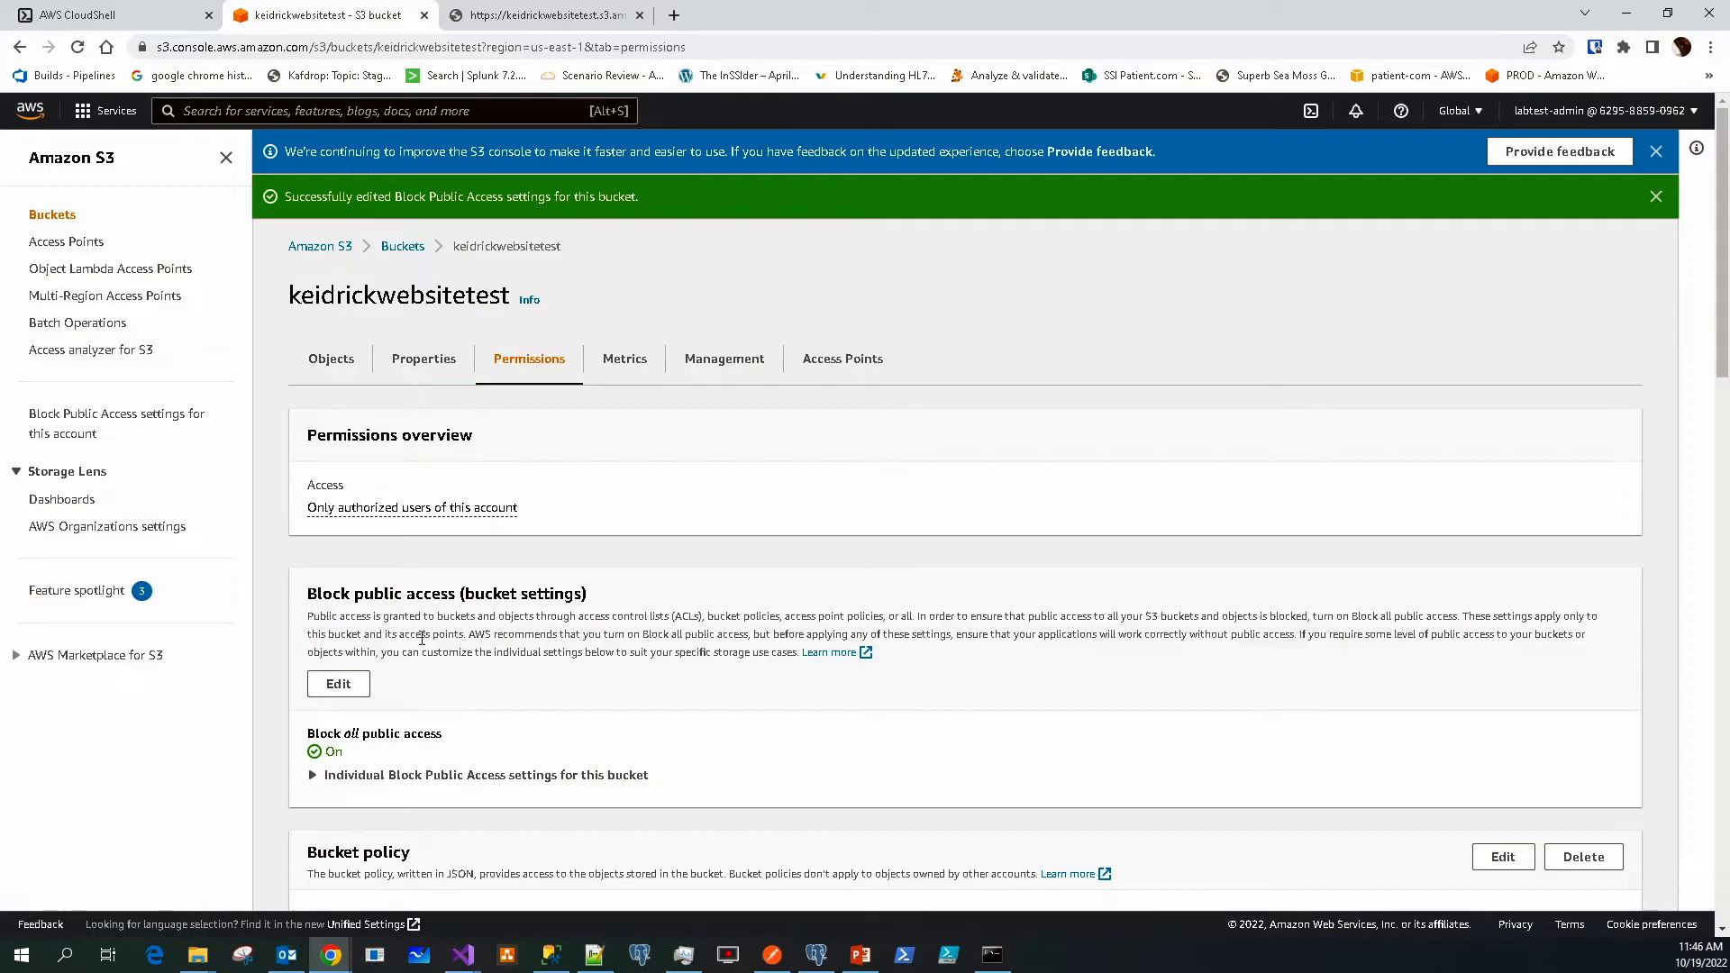
# Untick Block all public access for keidrickwebsitetest and save, confirming with 'confirm'
pyautogui.click(338, 684)
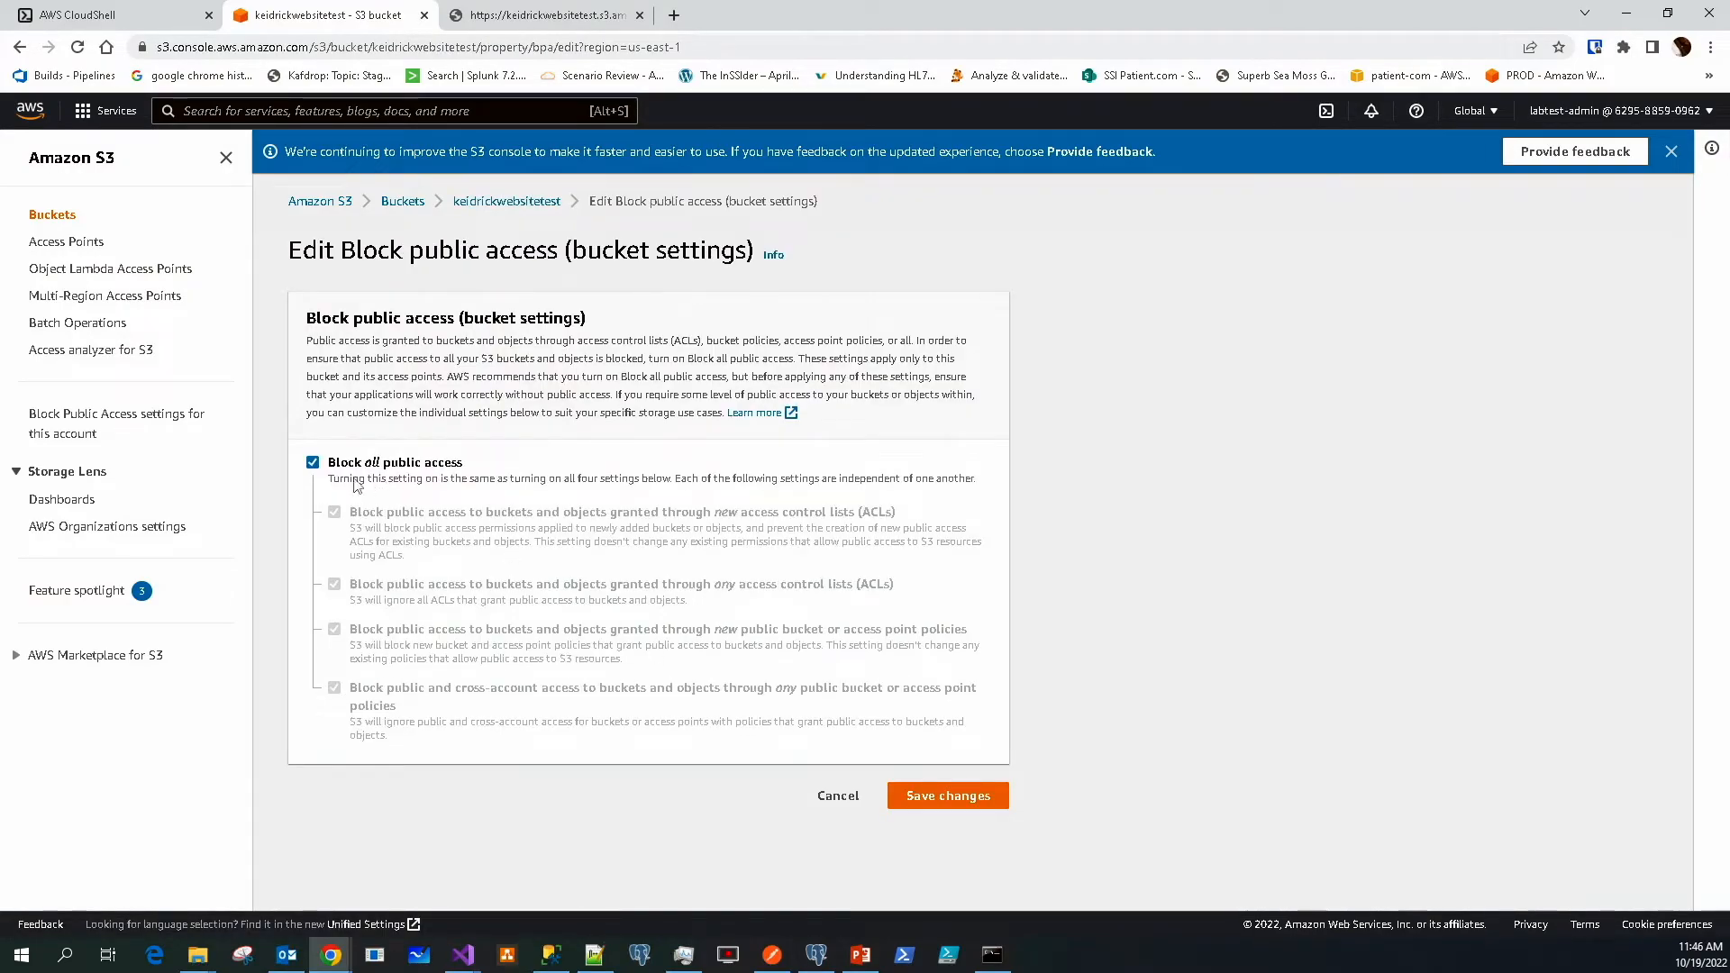
pyautogui.click(314, 463)
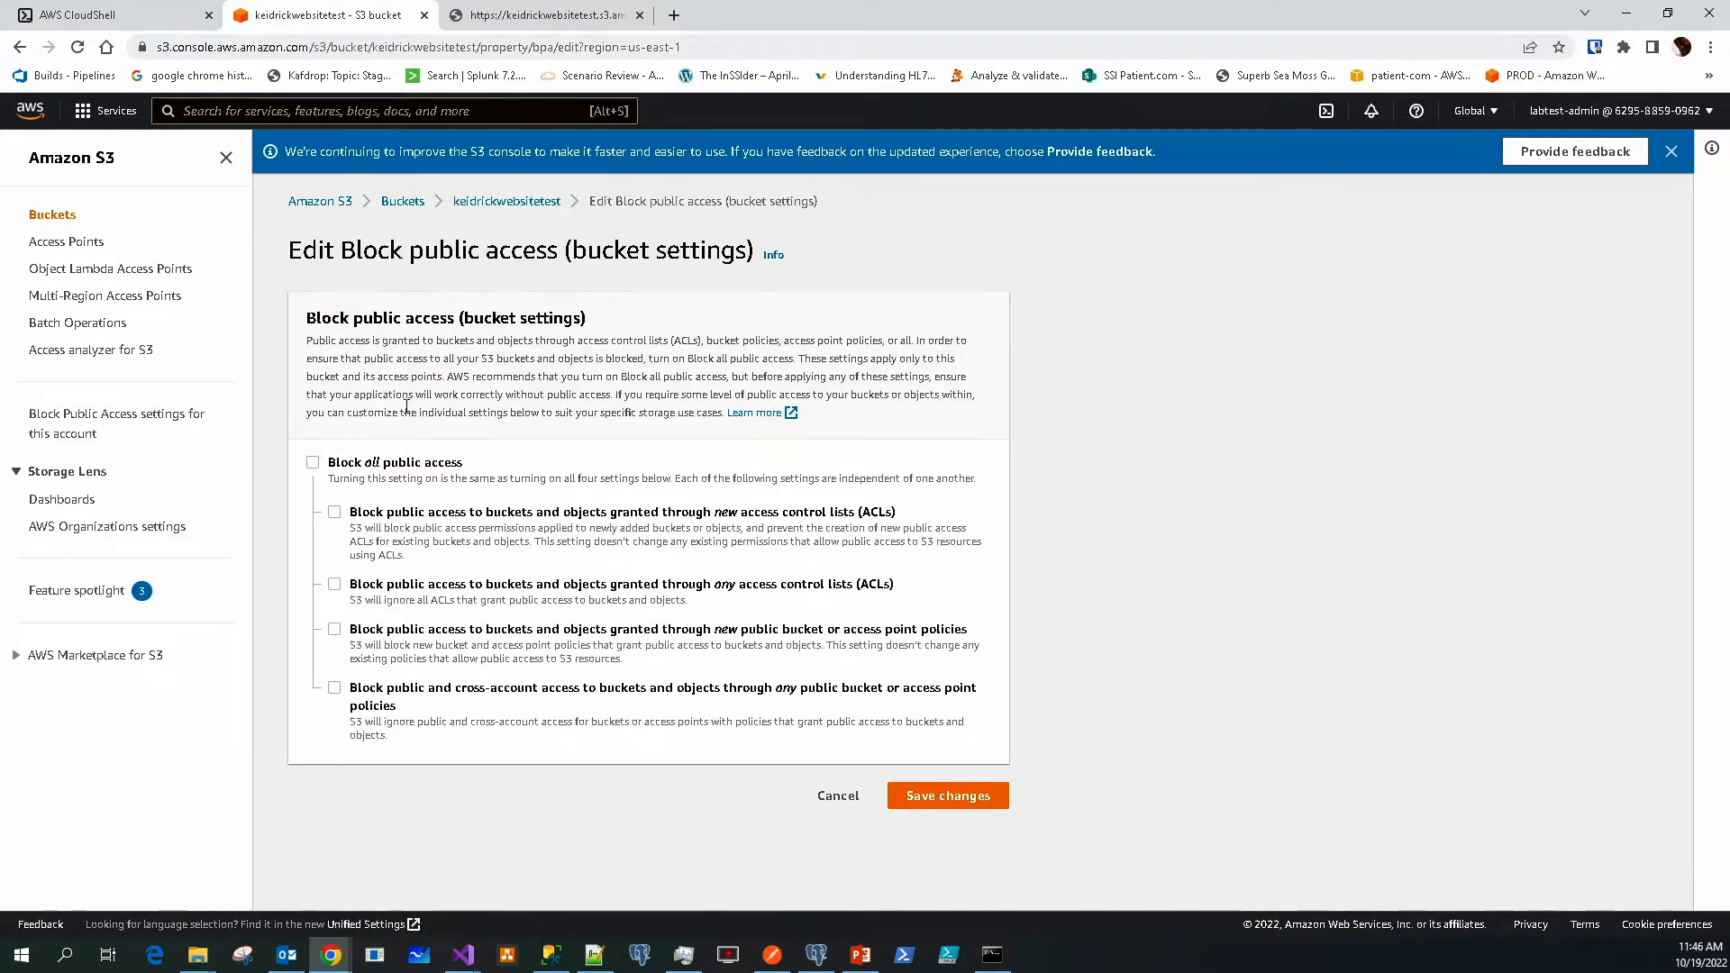
pyautogui.click(948, 793)
pyautogui.click(914, 573)
pyautogui.write('confi')
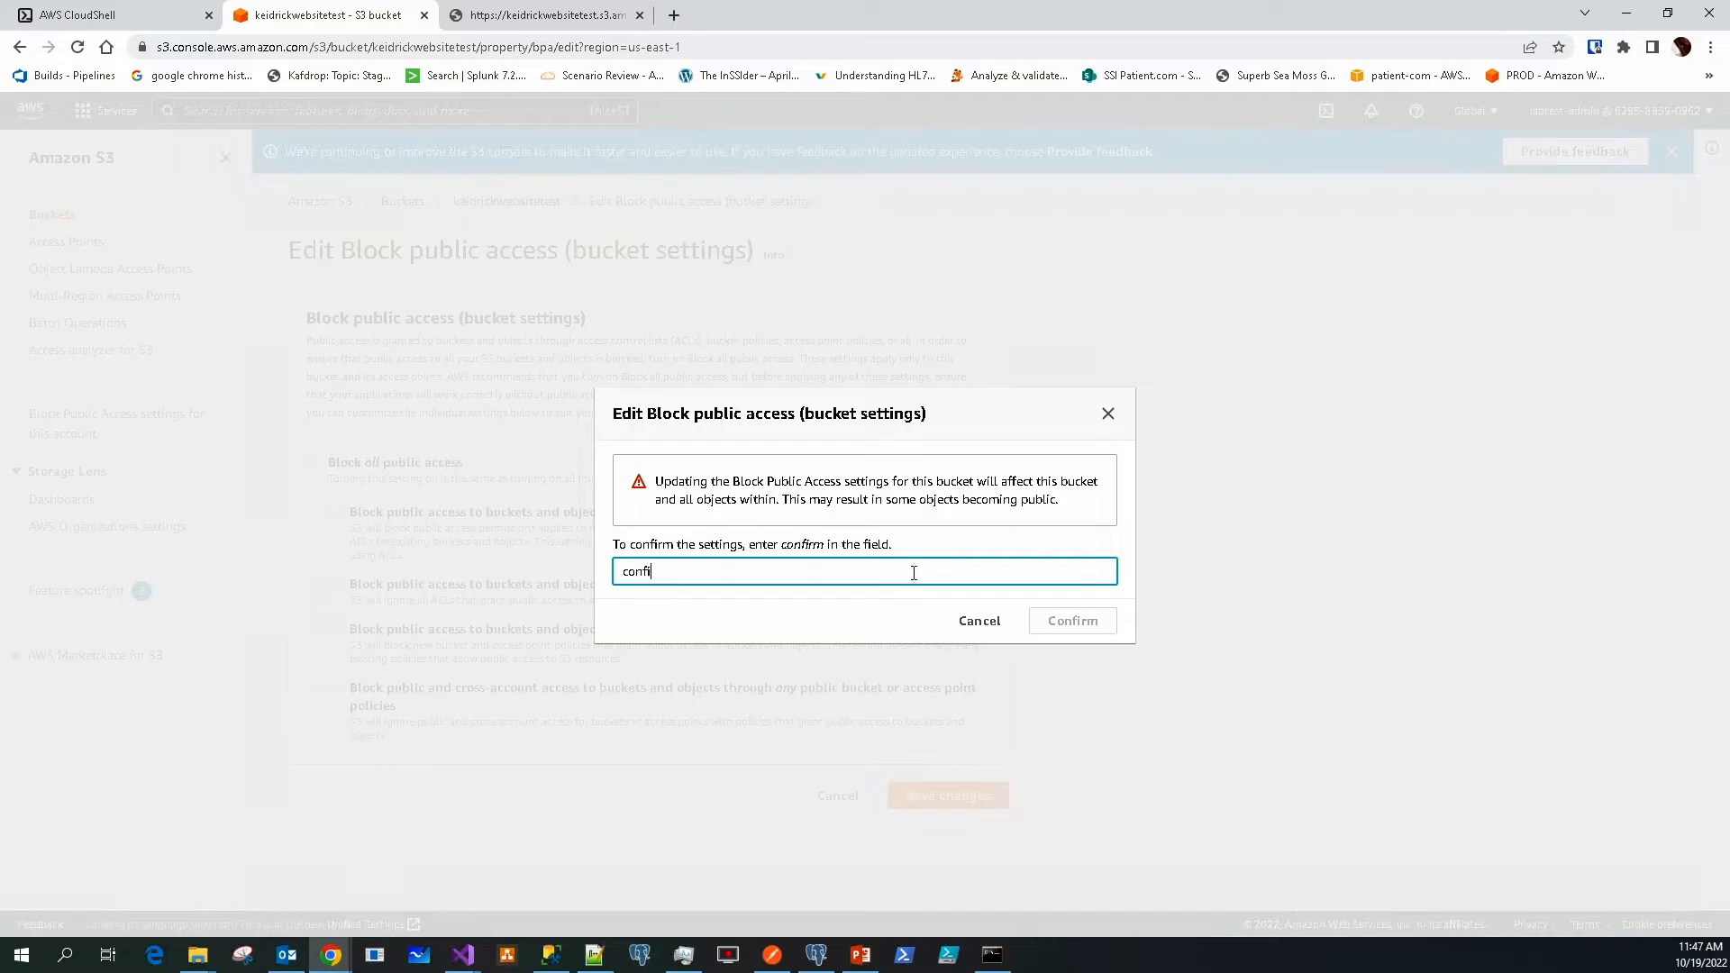
pyautogui.write('rm')
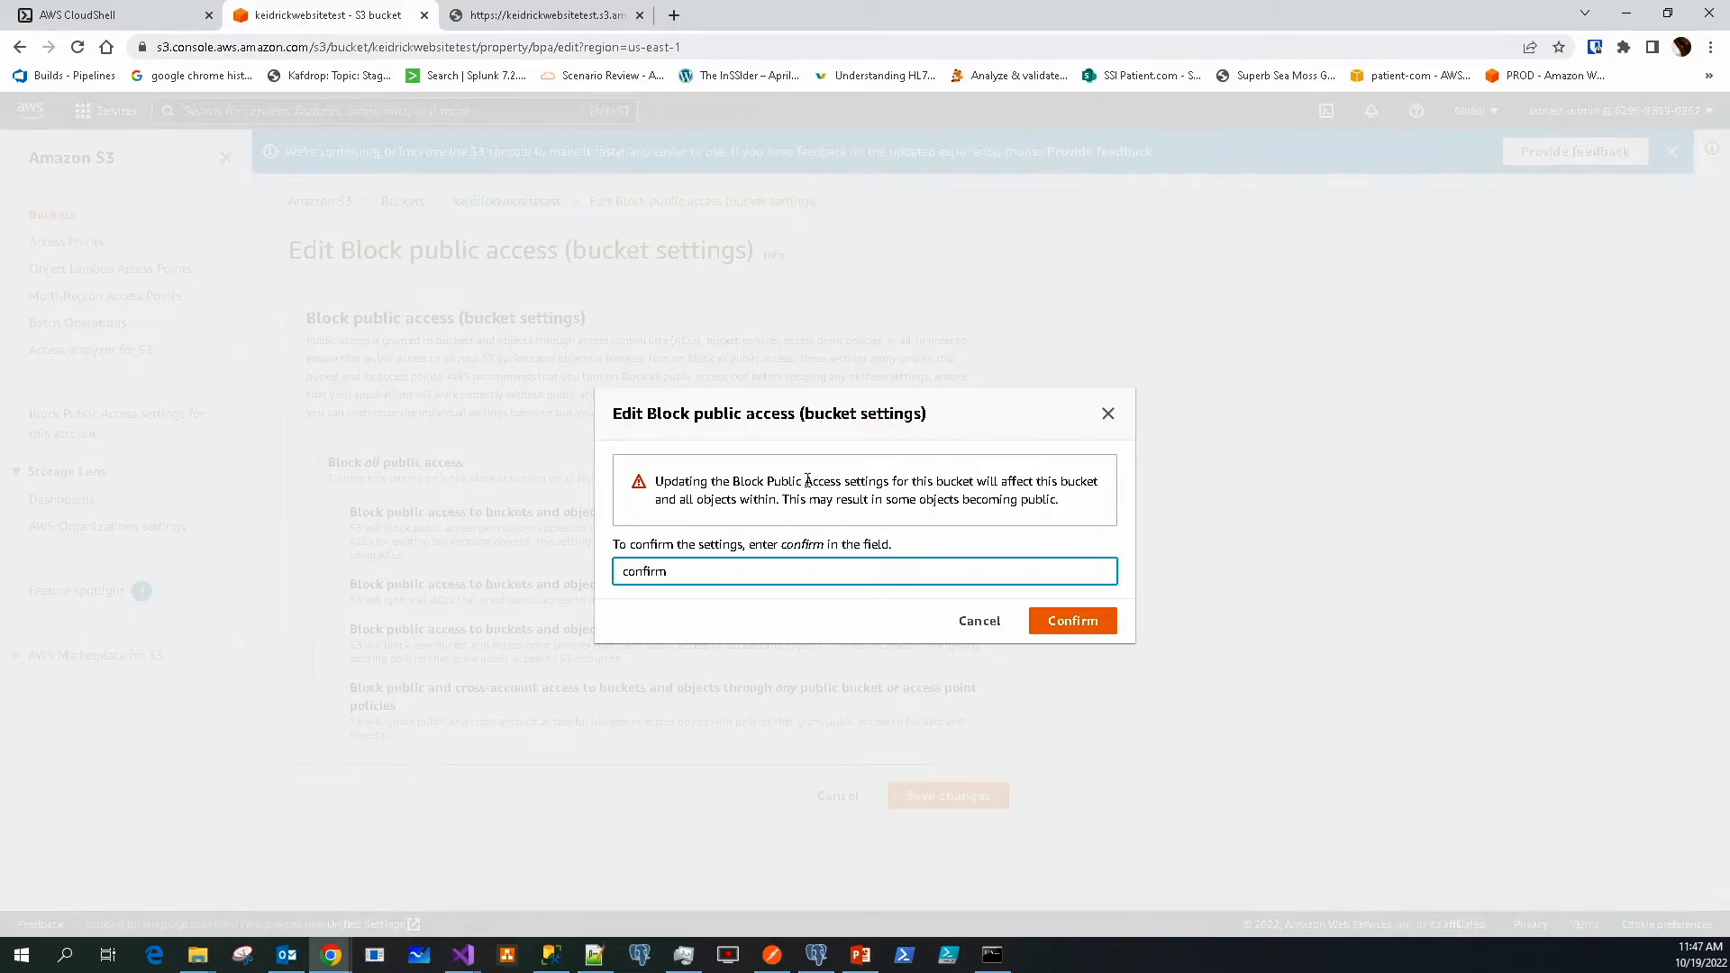
pyautogui.click(1073, 624)
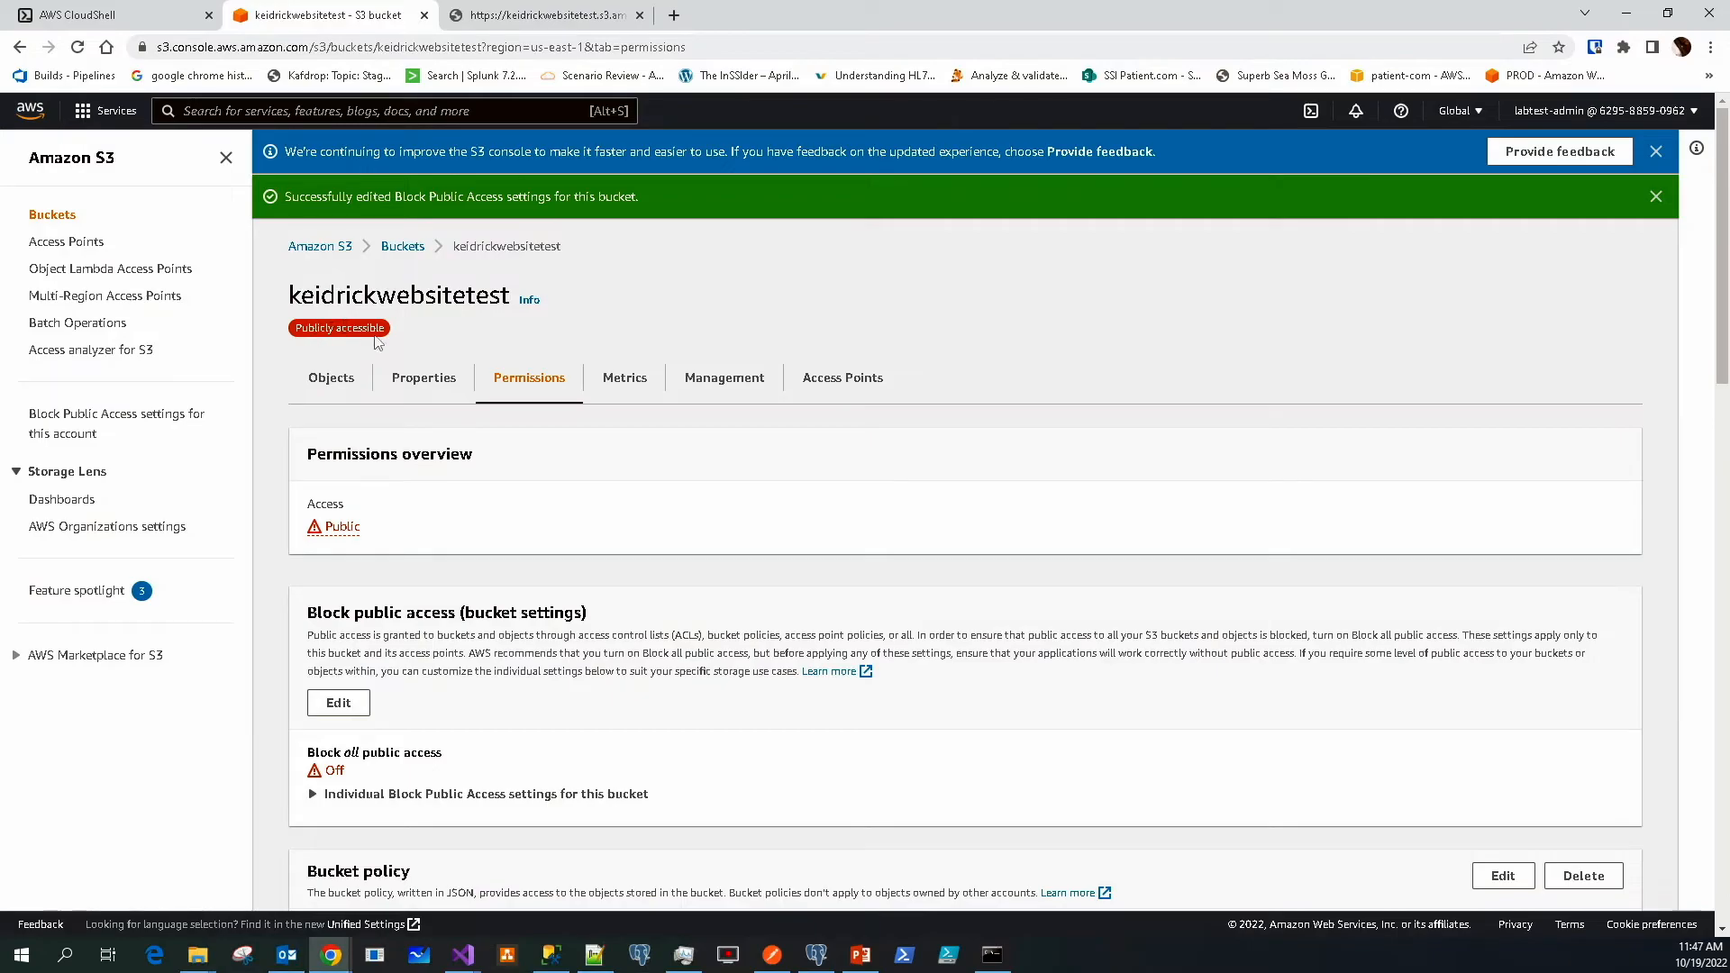
# Reload the index.html tab to verify the test page loads publicly again
pyautogui.click(497, 15)
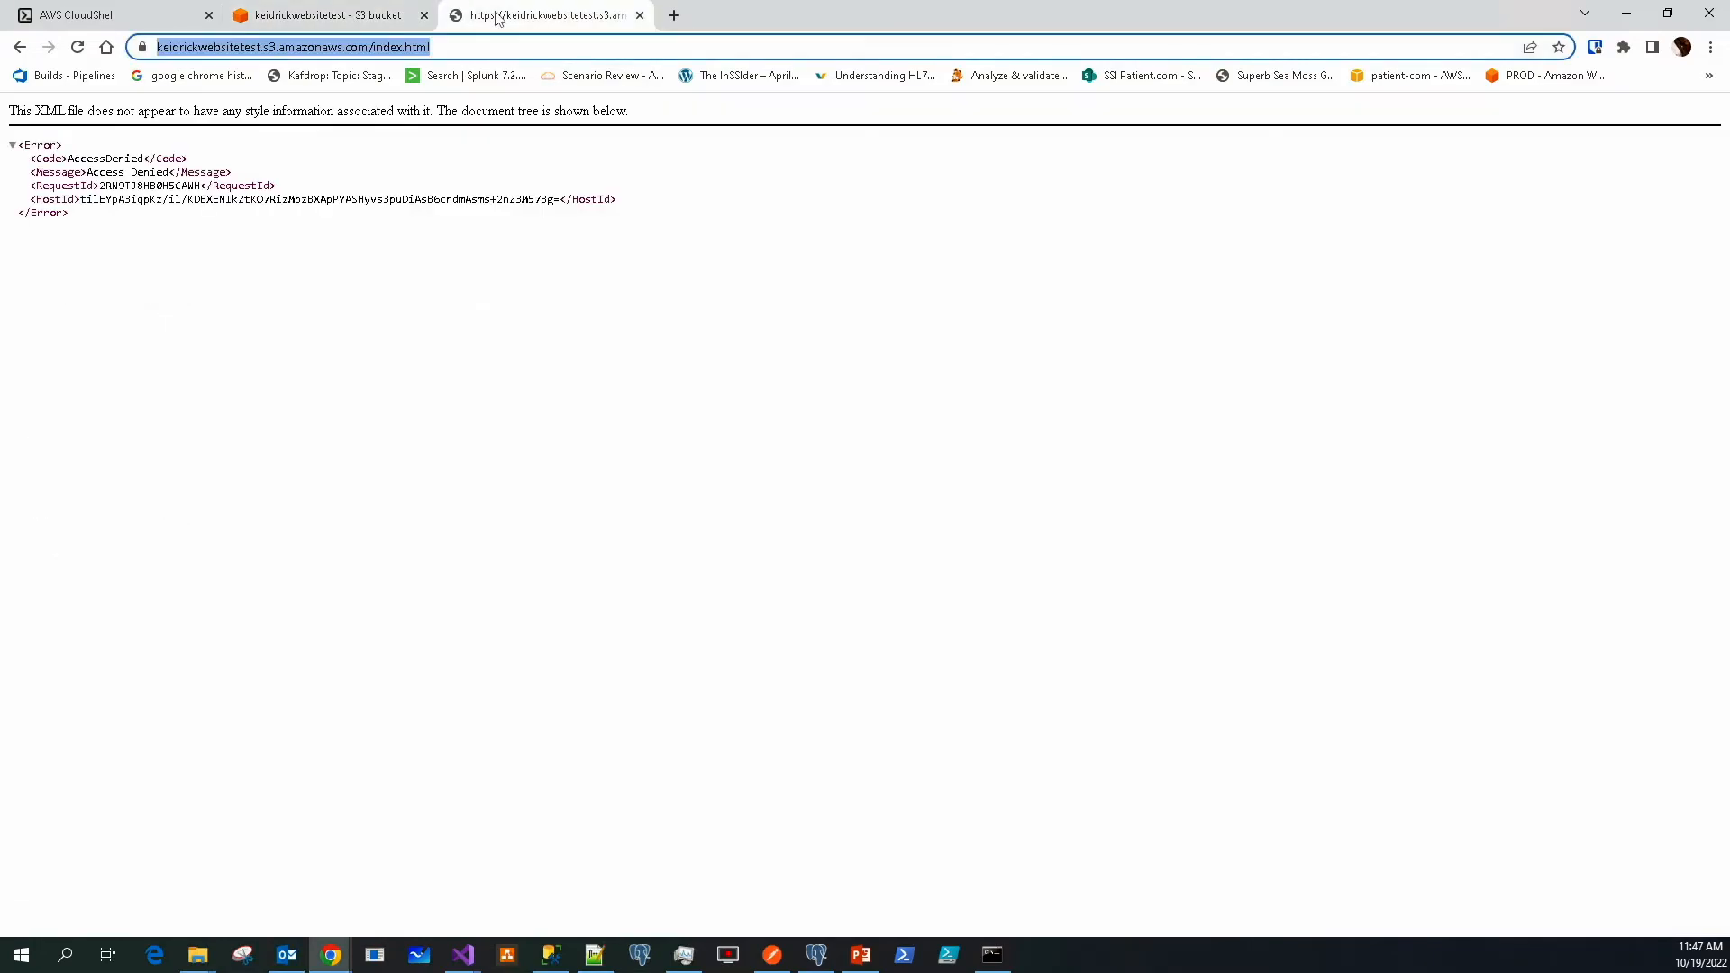
pyautogui.click(77, 48)
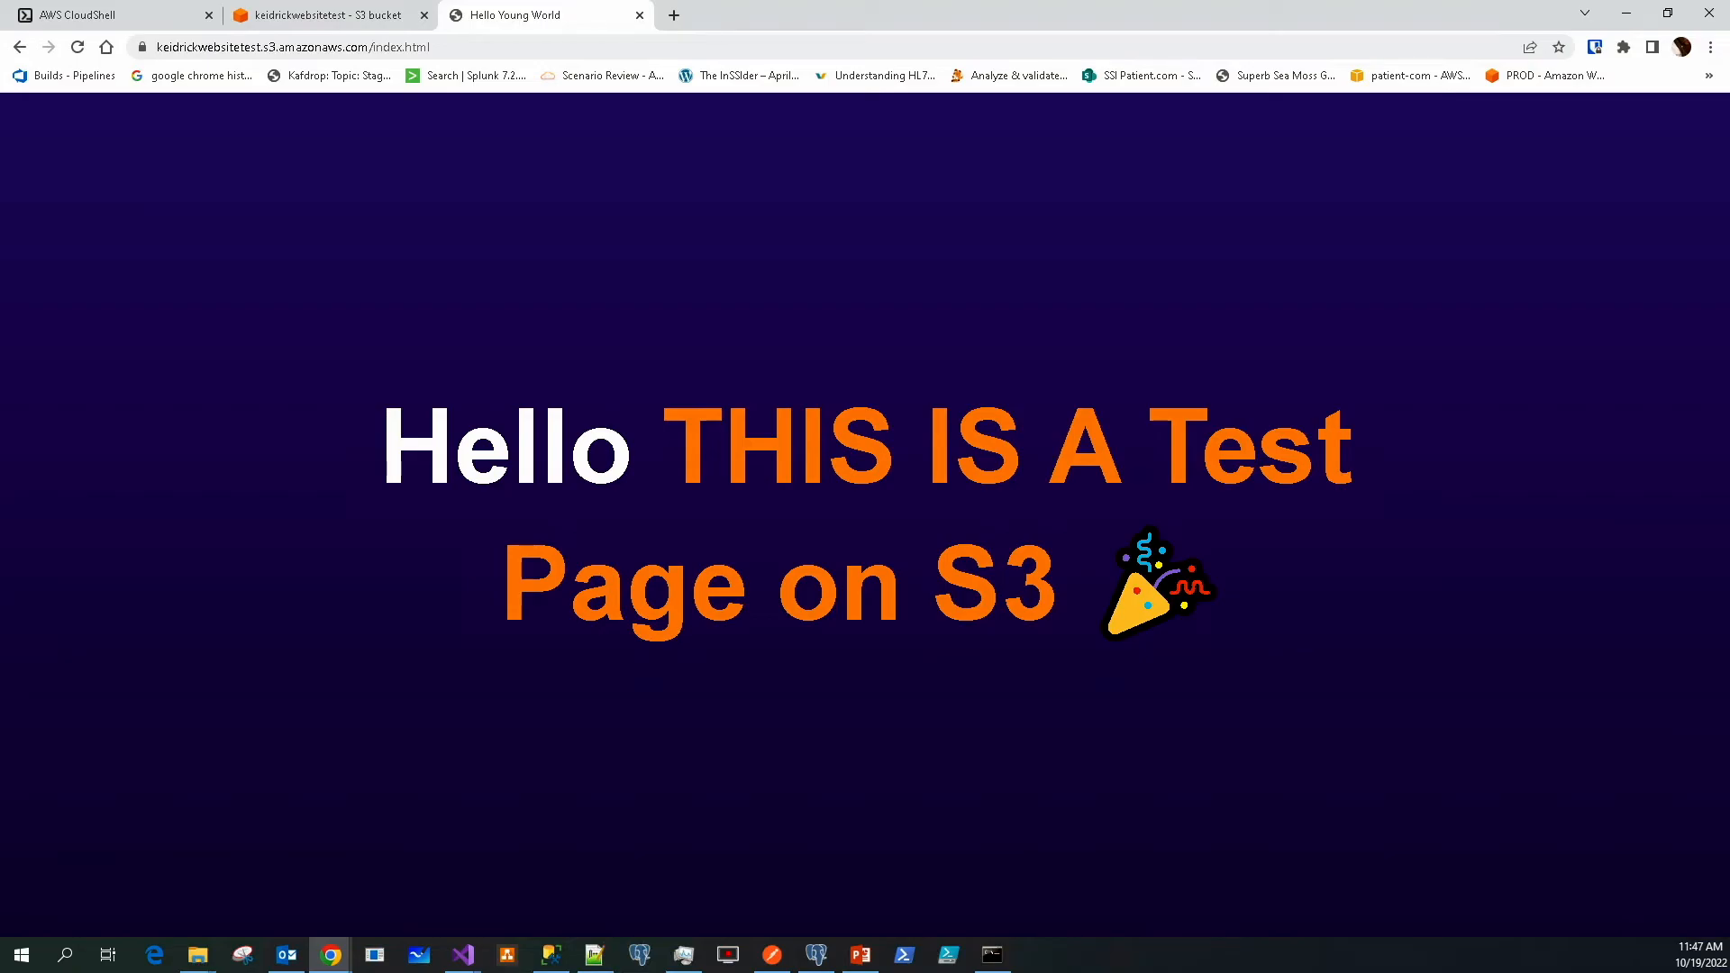
pyautogui.click(326, 16)
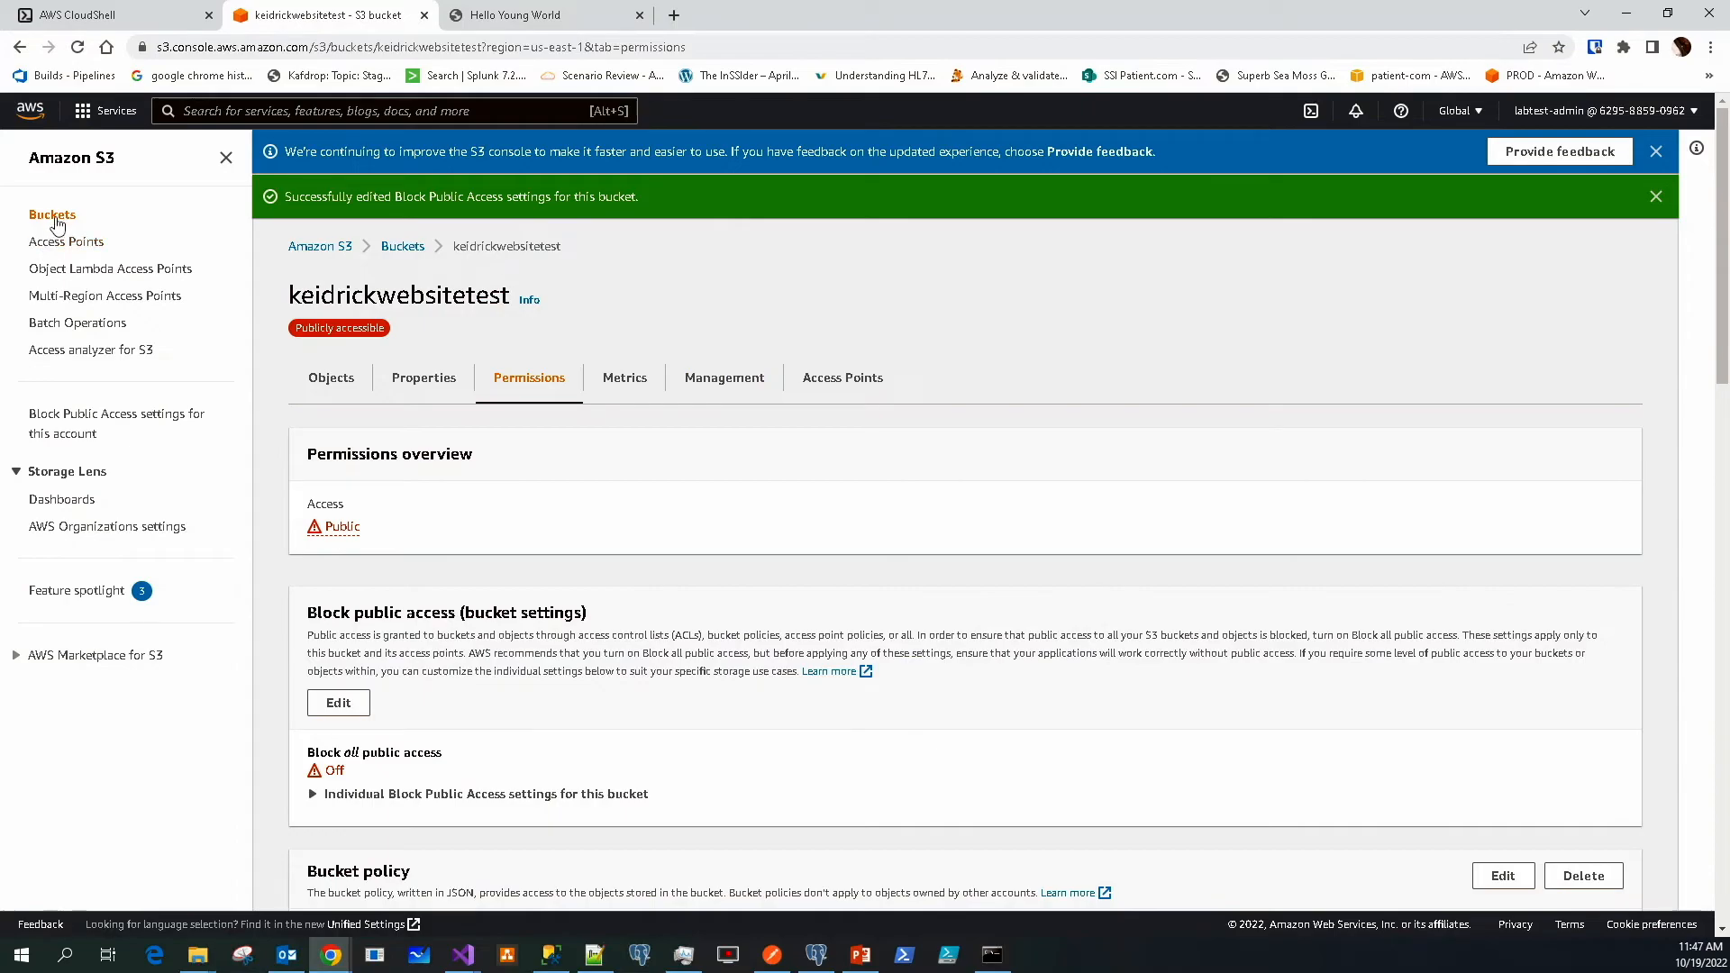
pyautogui.click(84, 423)
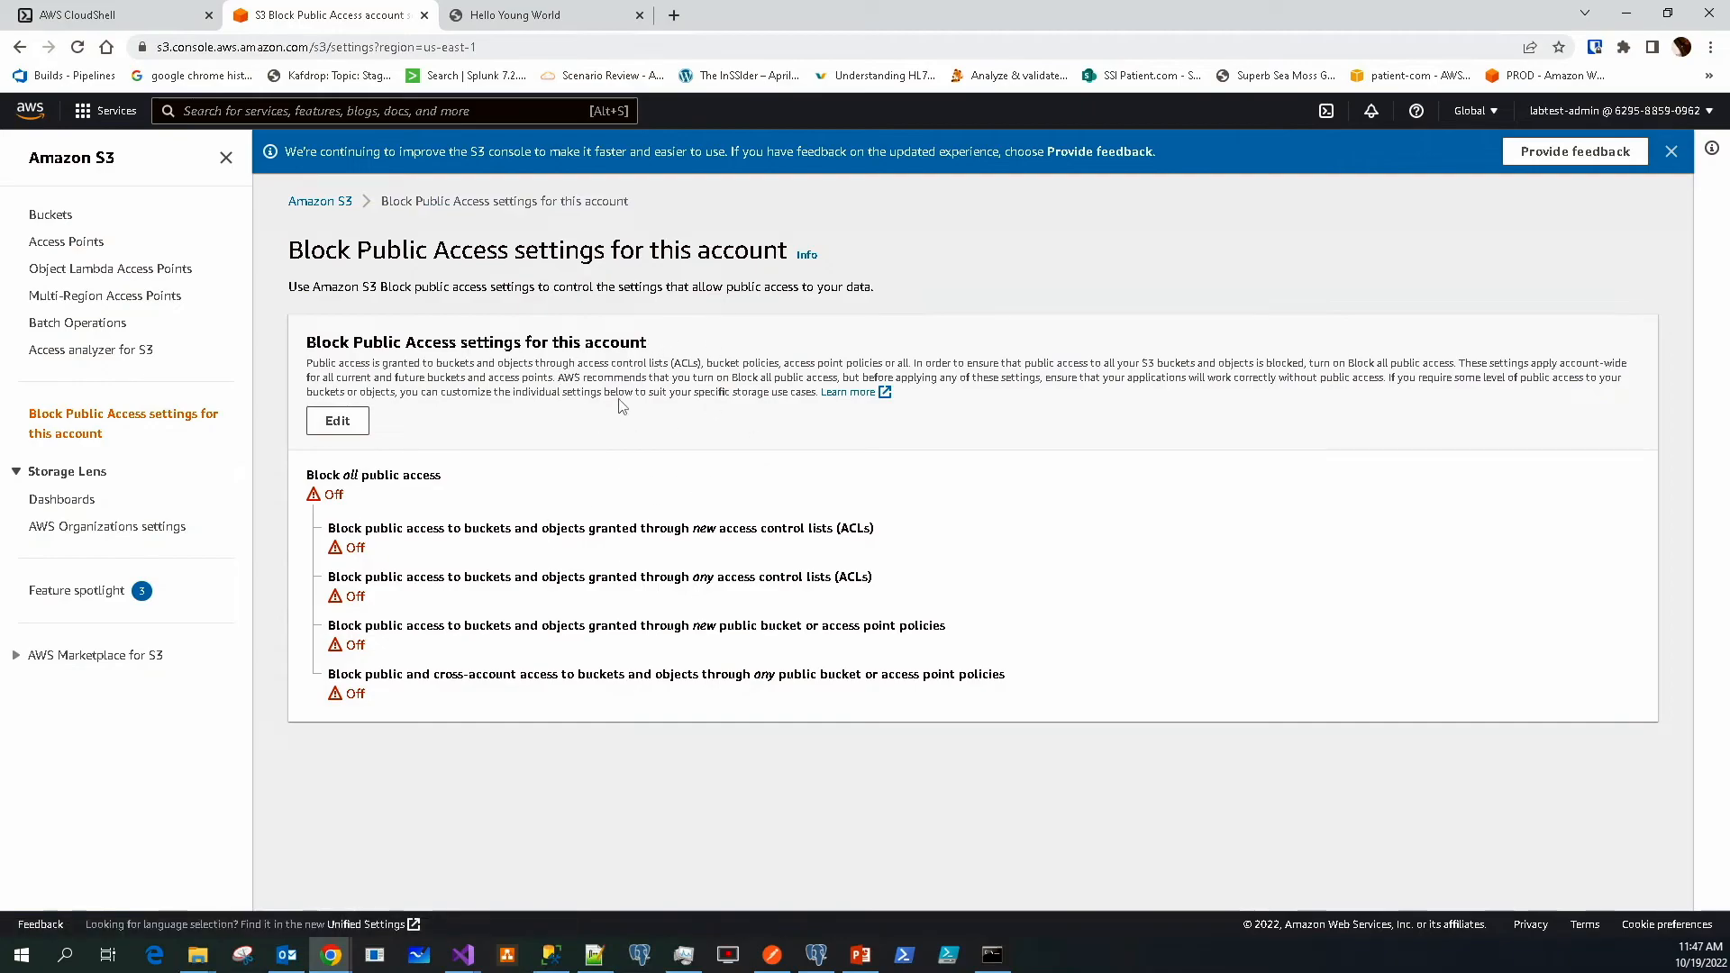
pyautogui.click(47, 224)
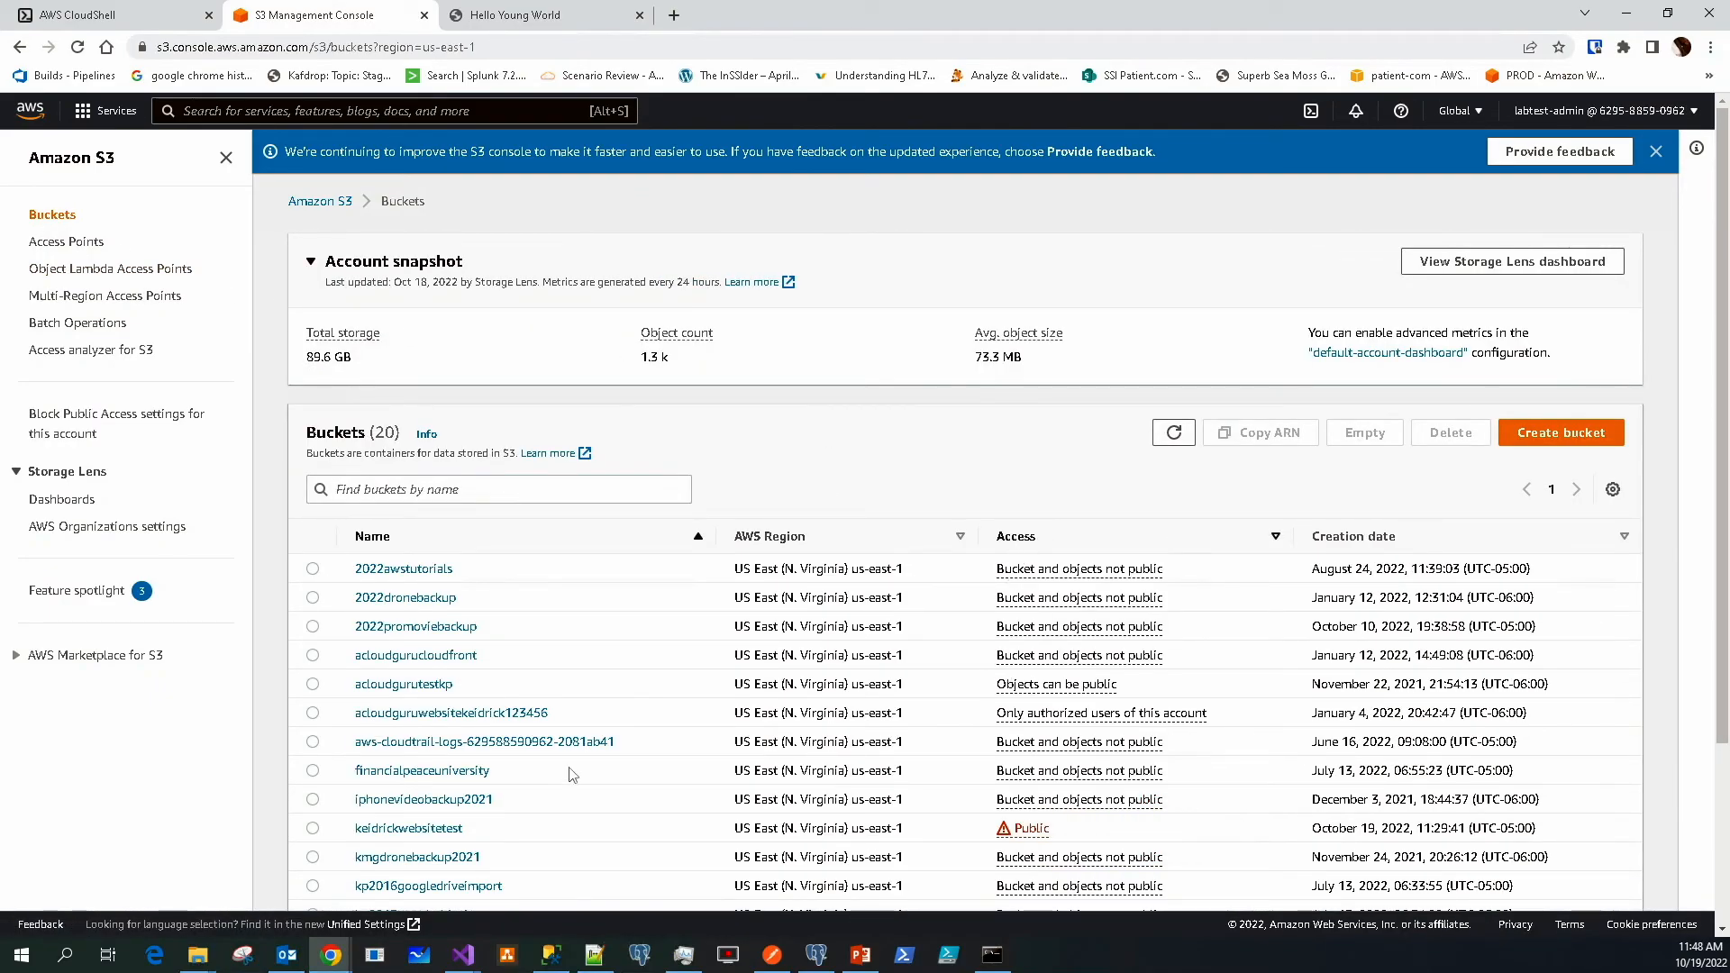
pyautogui.scroll(-1, 586, 807)
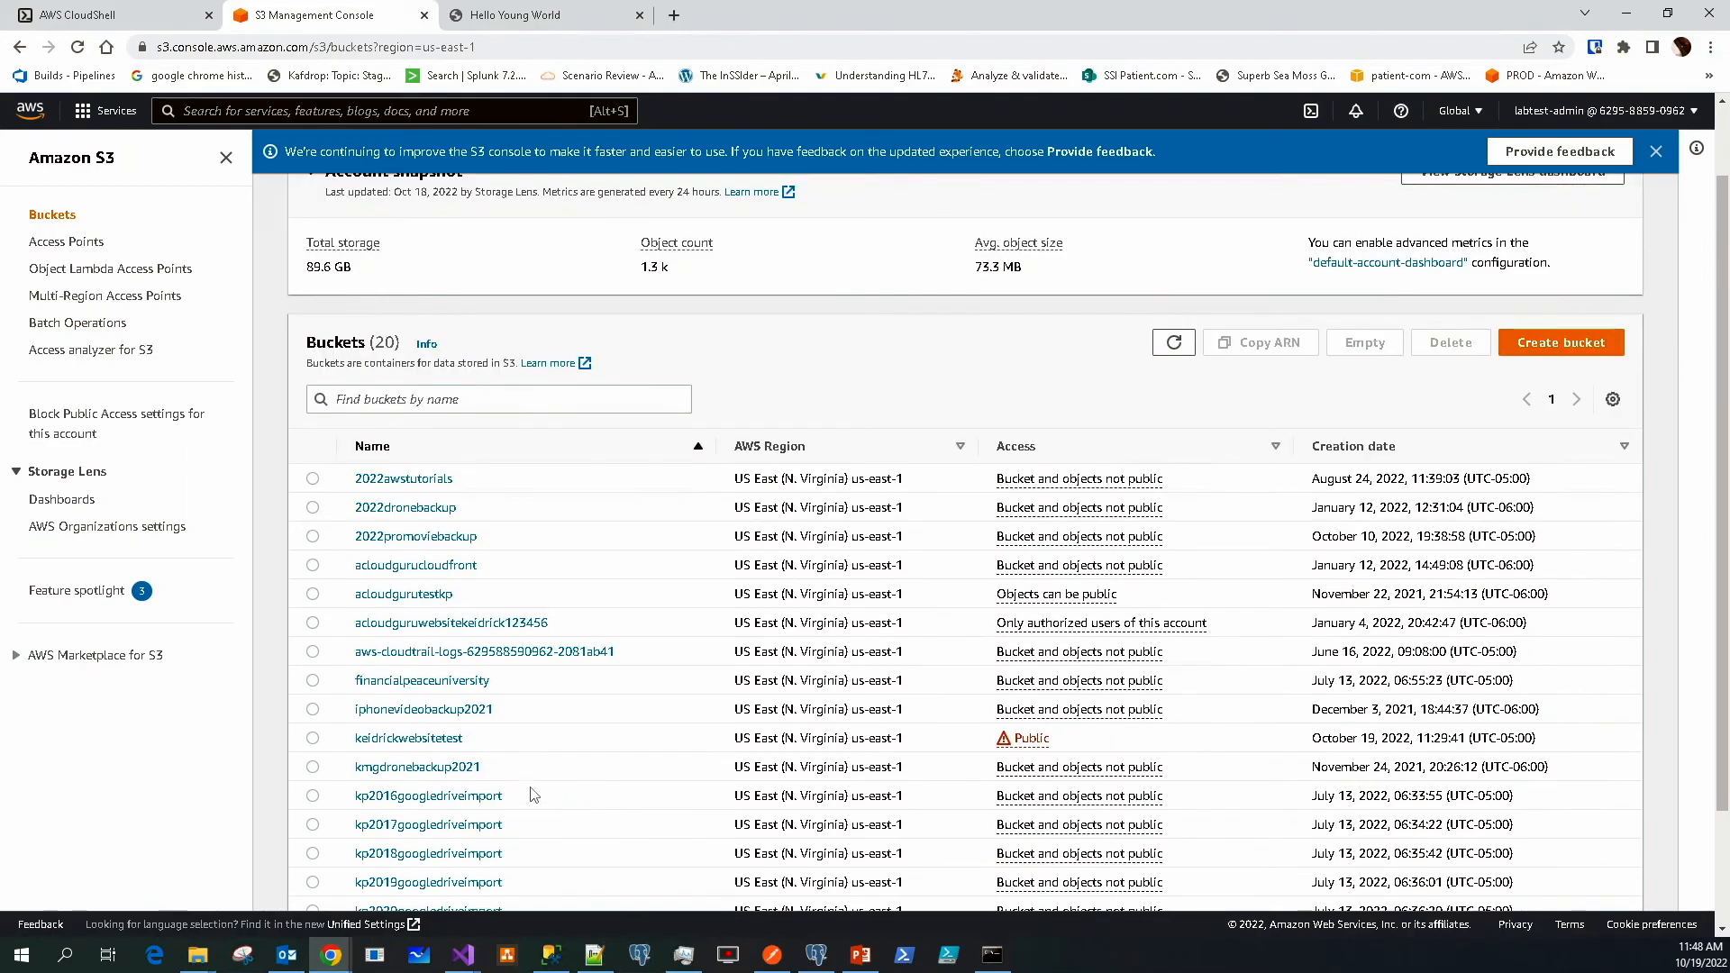
pyautogui.click(420, 740)
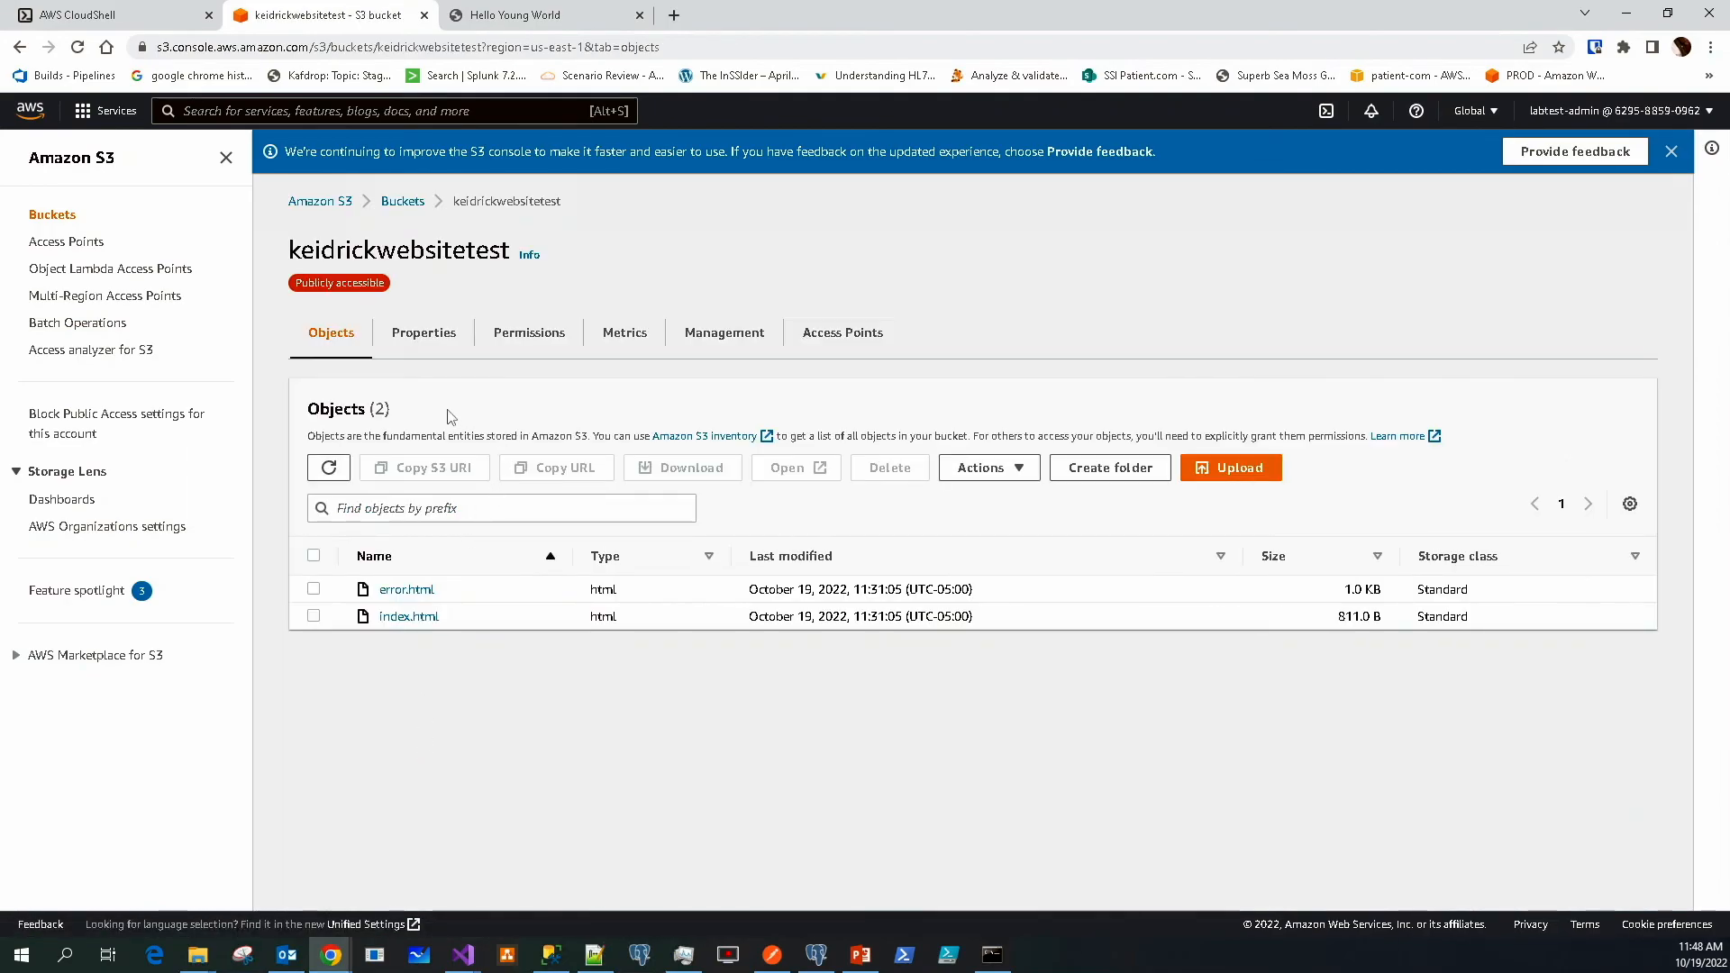
pyautogui.click(504, 348)
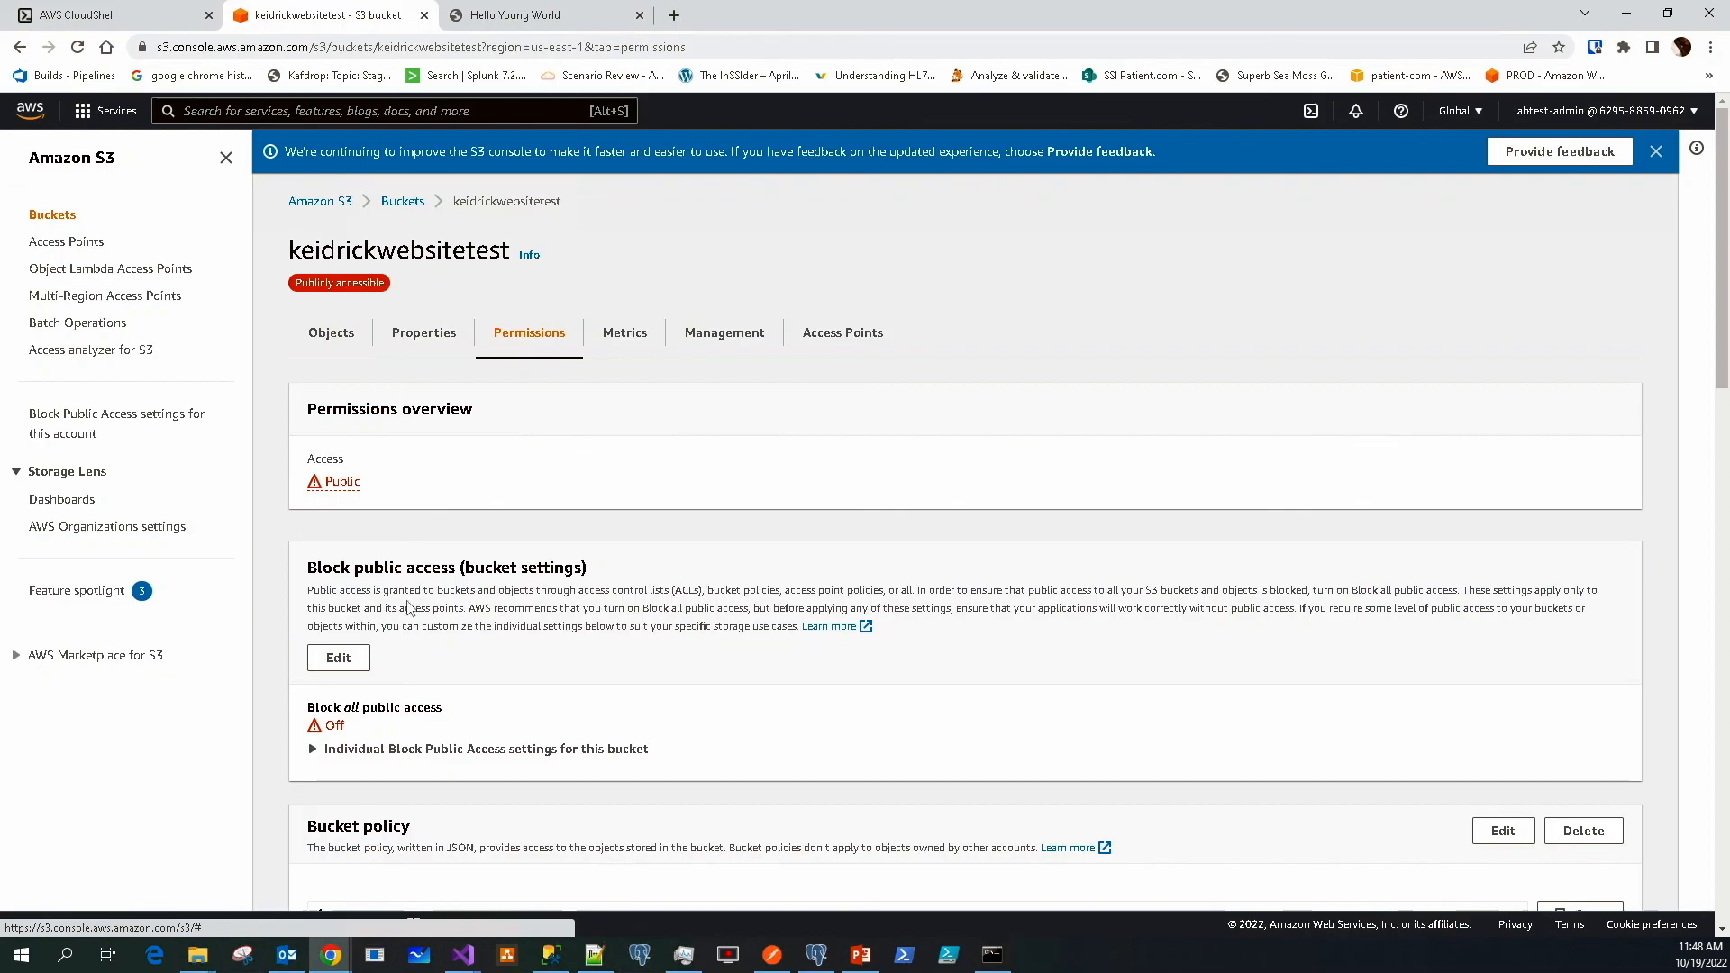